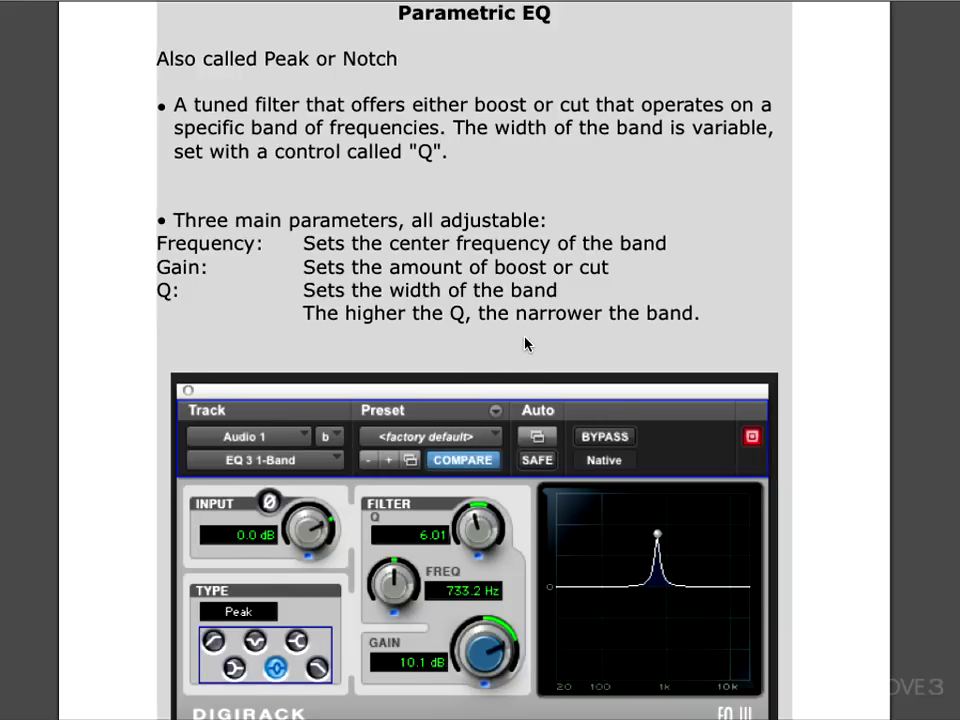
Step: Scroll past the narrow-Q example to the wide-Q band screenshot: Q 0.87, 733.2 Hz, 10.1 dB
scroll(527, 343, "down", 1)
scroll(560, 390, "down", 4)
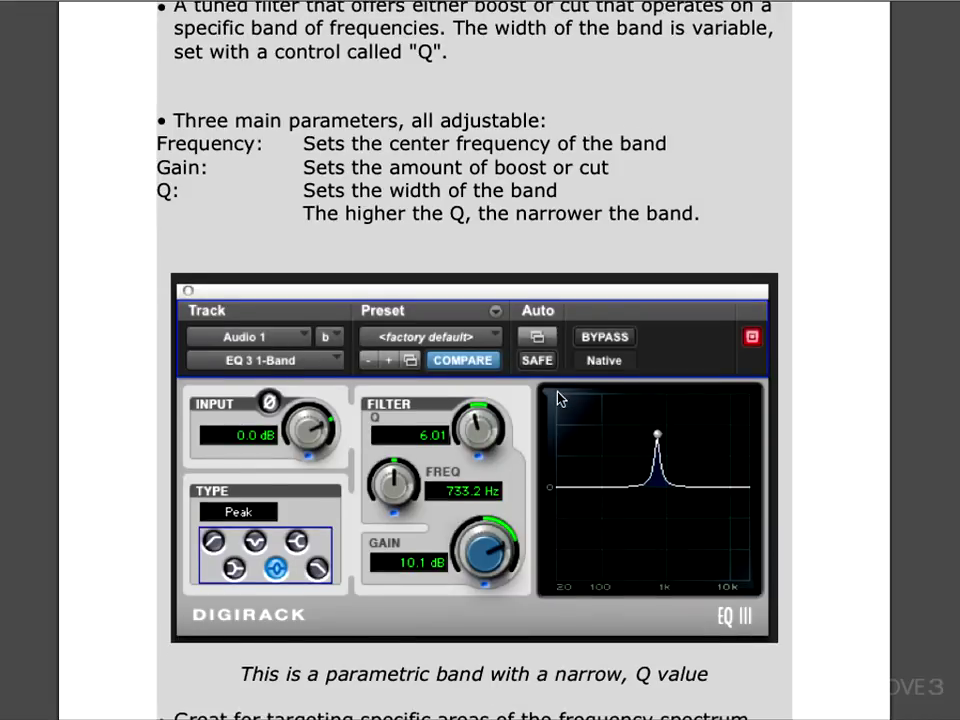
scroll(560, 398, "down", 2)
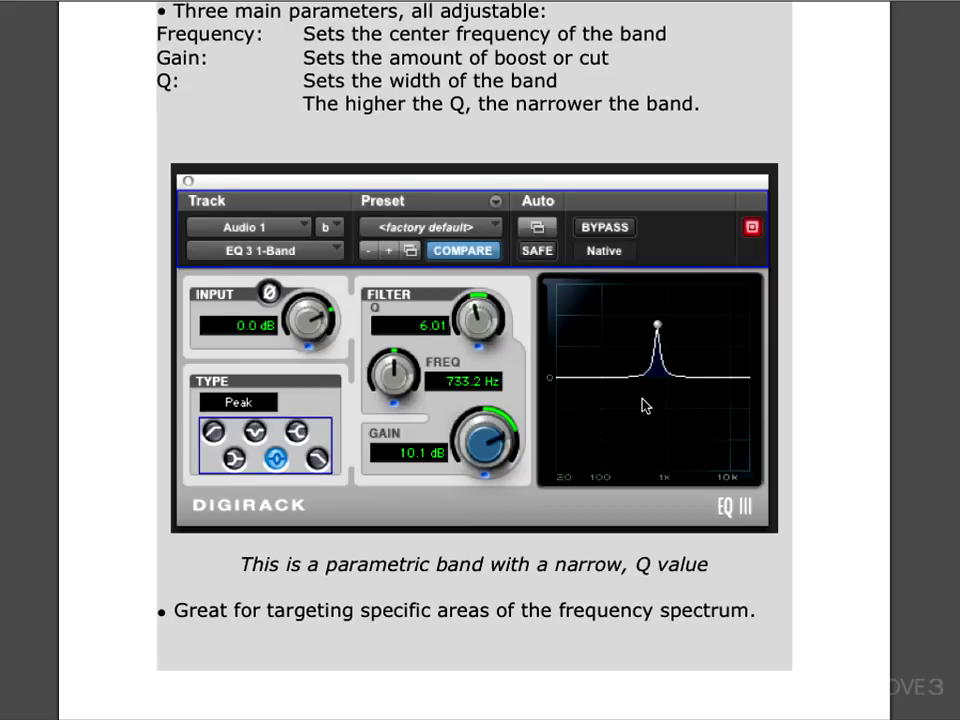
scroll(643, 403, "down", 5)
scroll(632, 407, "down", 5)
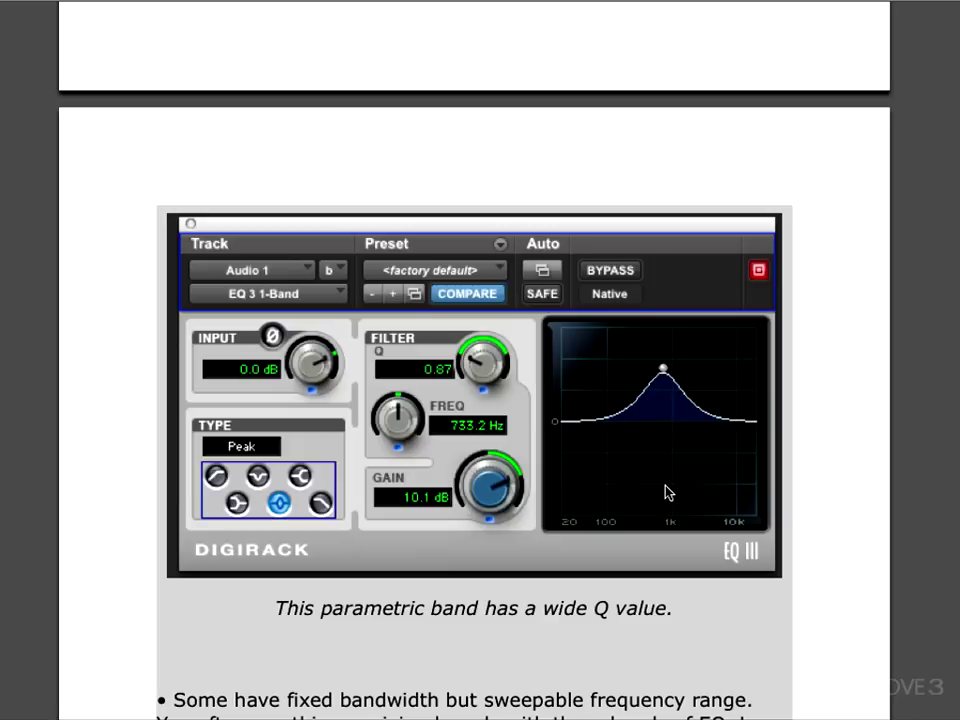
Step: Read through the semi parametric EQ text and the four-band EQ A knob picture
scroll(660, 495, "down", 1)
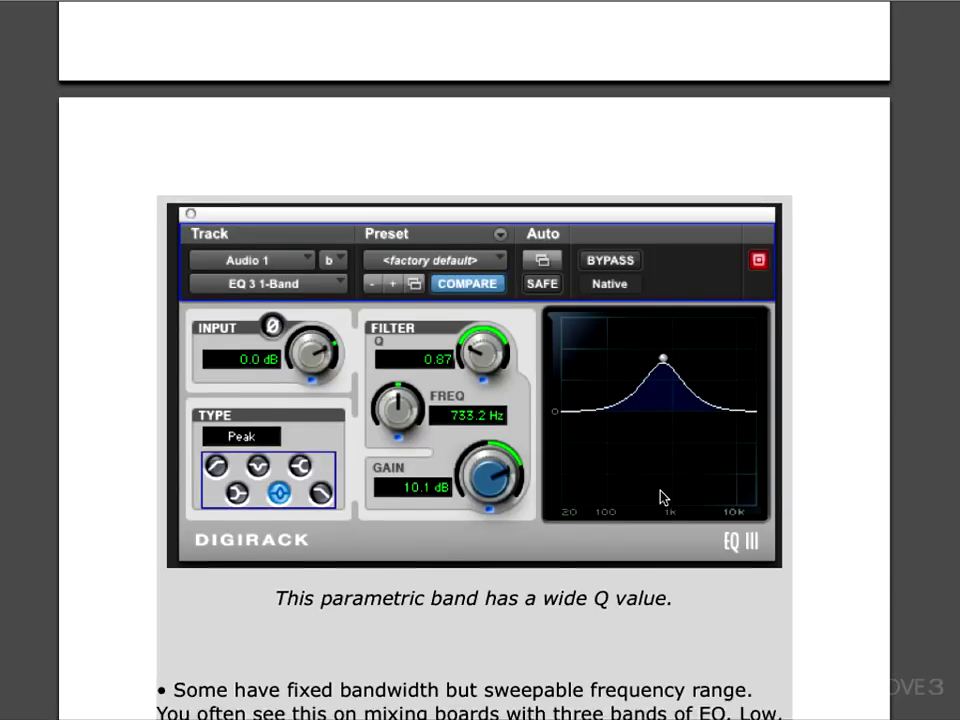
scroll(660, 500, "down", 4)
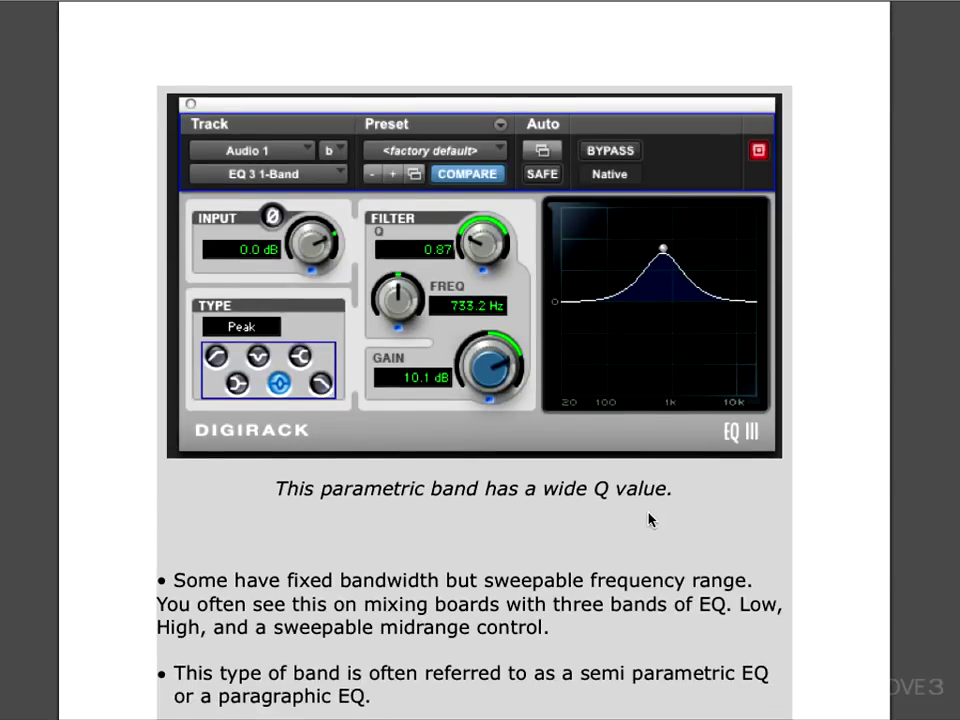
scroll(648, 519, "down", 3)
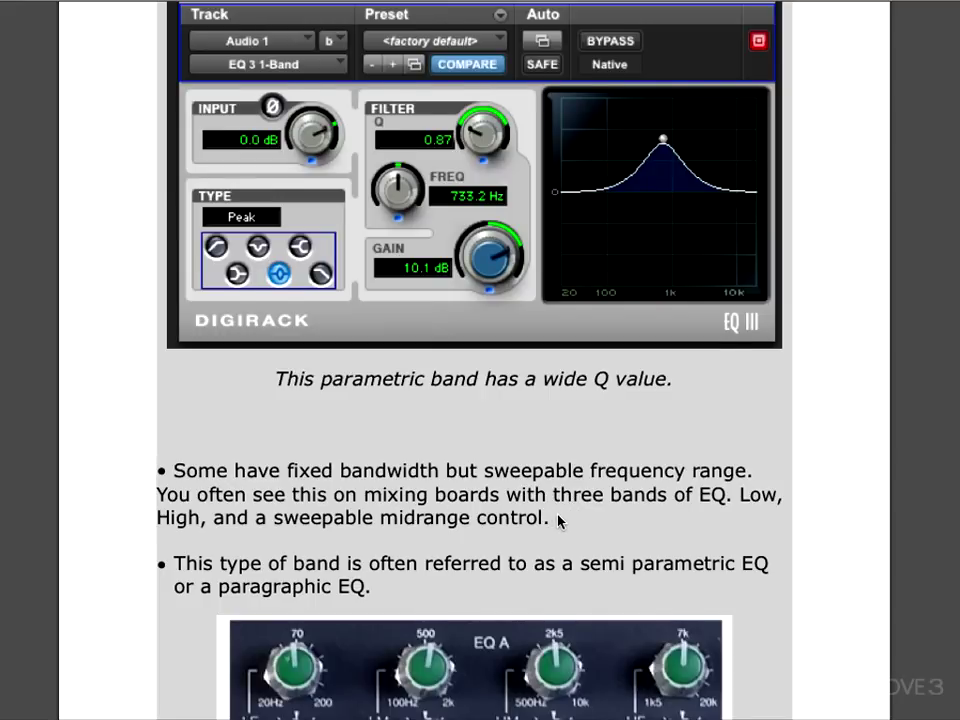
scroll(561, 519, "down", 1)
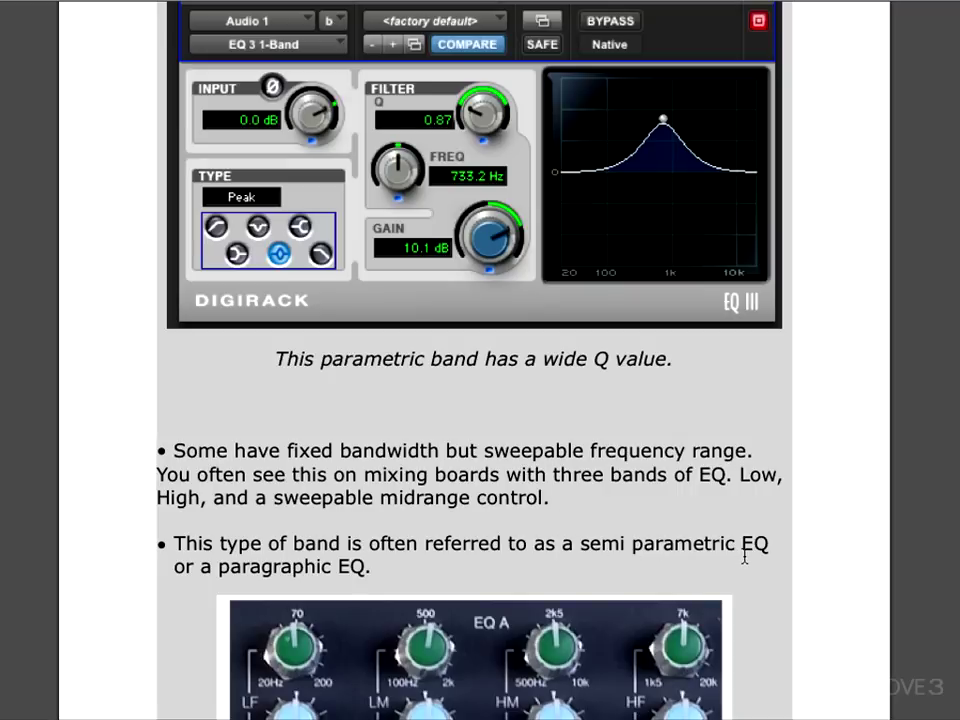
scroll(410, 555, "down", 1)
scroll(429, 540, "down", 5)
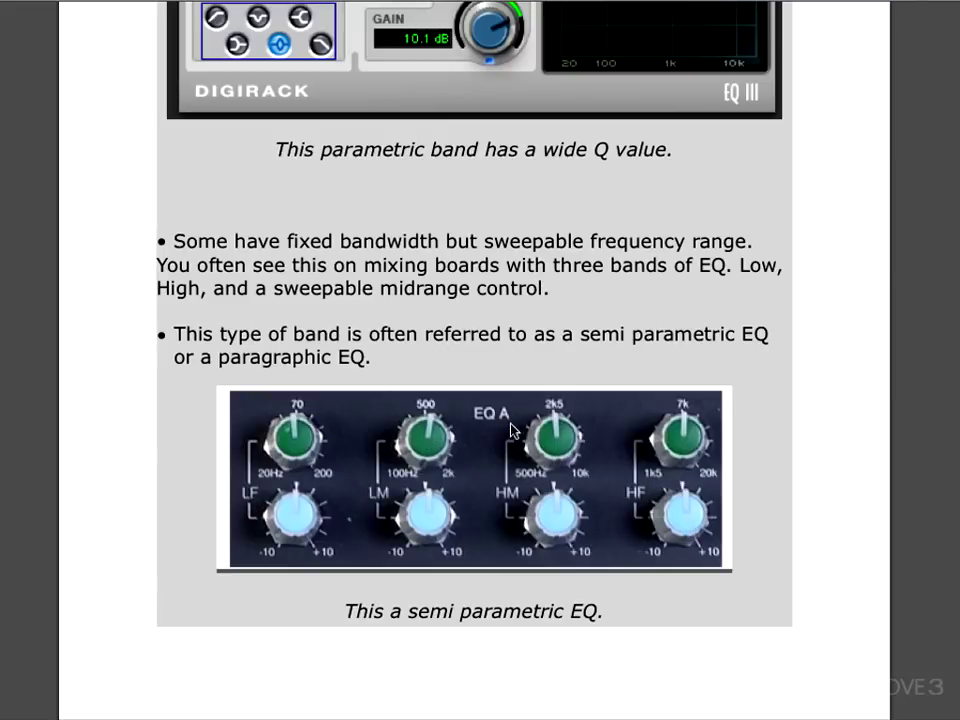
Step: Scroll past the wide and narrow notch filter screenshots to the peak-or-notch parametric band note
scroll(426, 433, "down", 5)
scroll(421, 457, "down", 4)
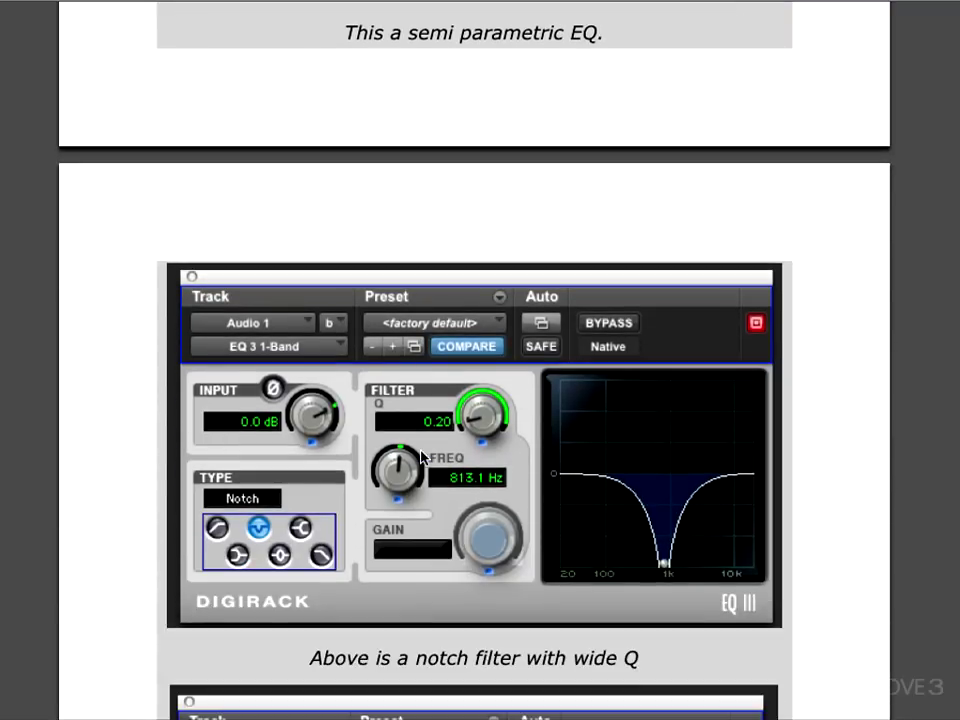
scroll(423, 458, "down", 1)
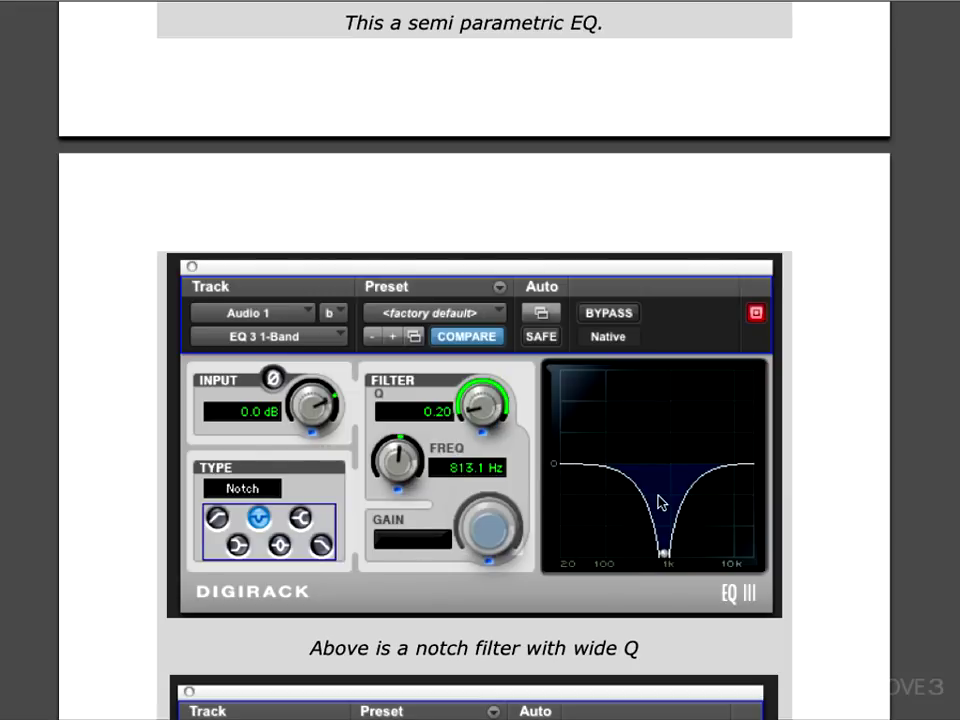
scroll(660, 503, "down", 5)
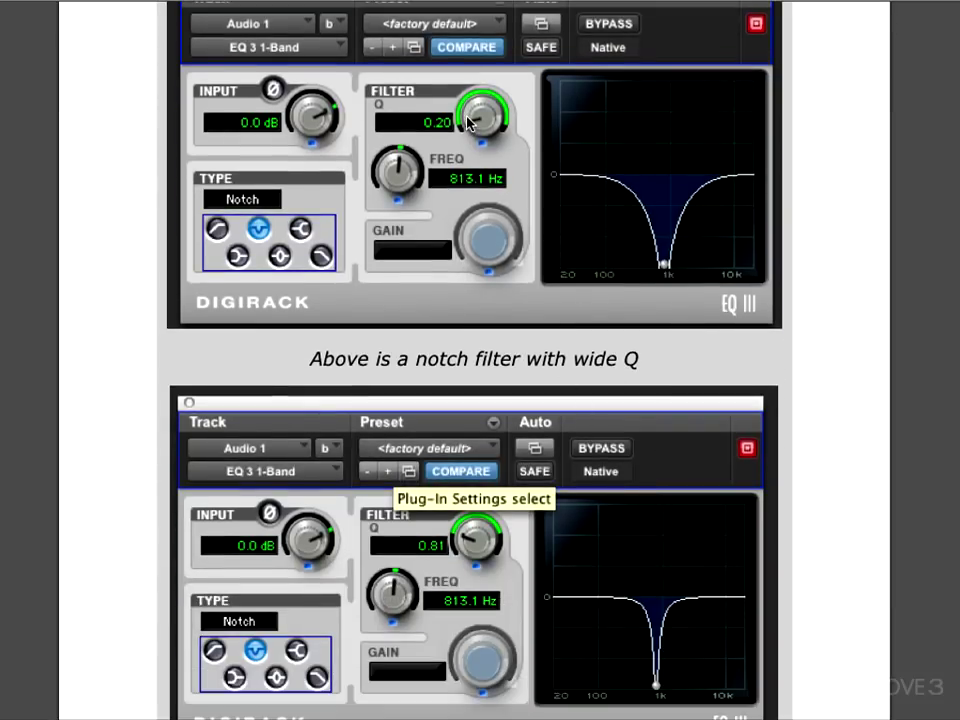
scroll(445, 500, "down", 3)
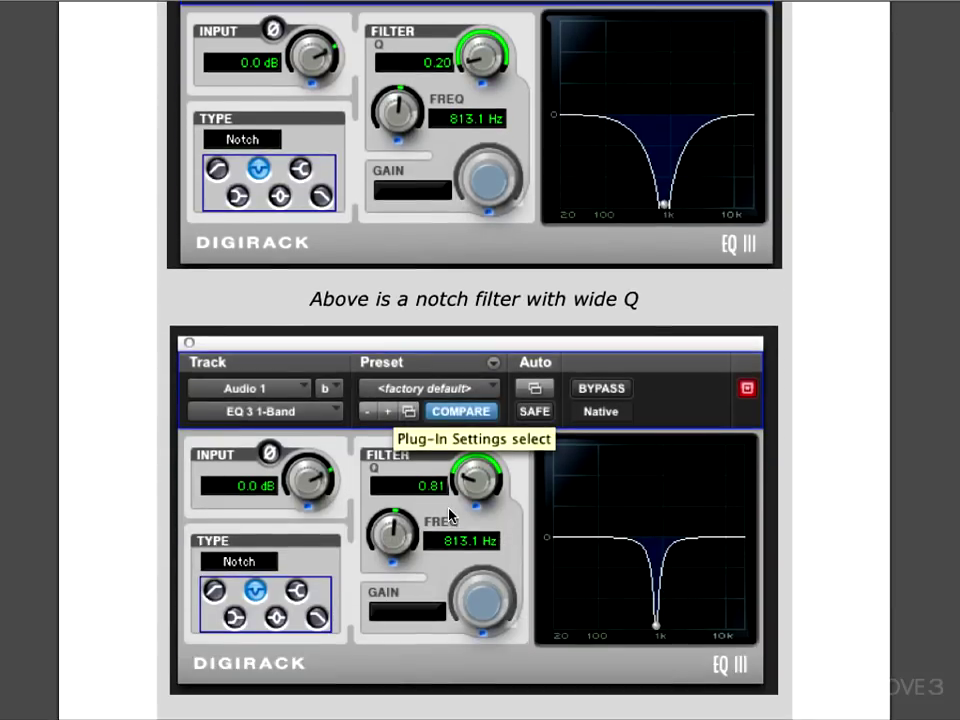
scroll(452, 503, "down", 1)
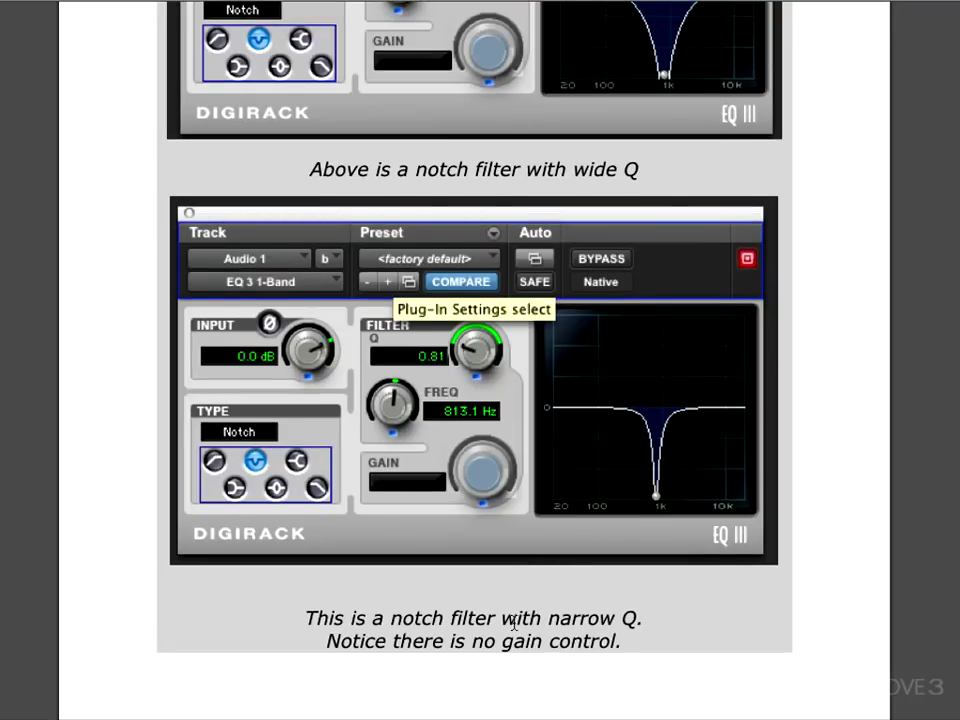
scroll(520, 605, "down", 2)
scroll(527, 575, "down", 3)
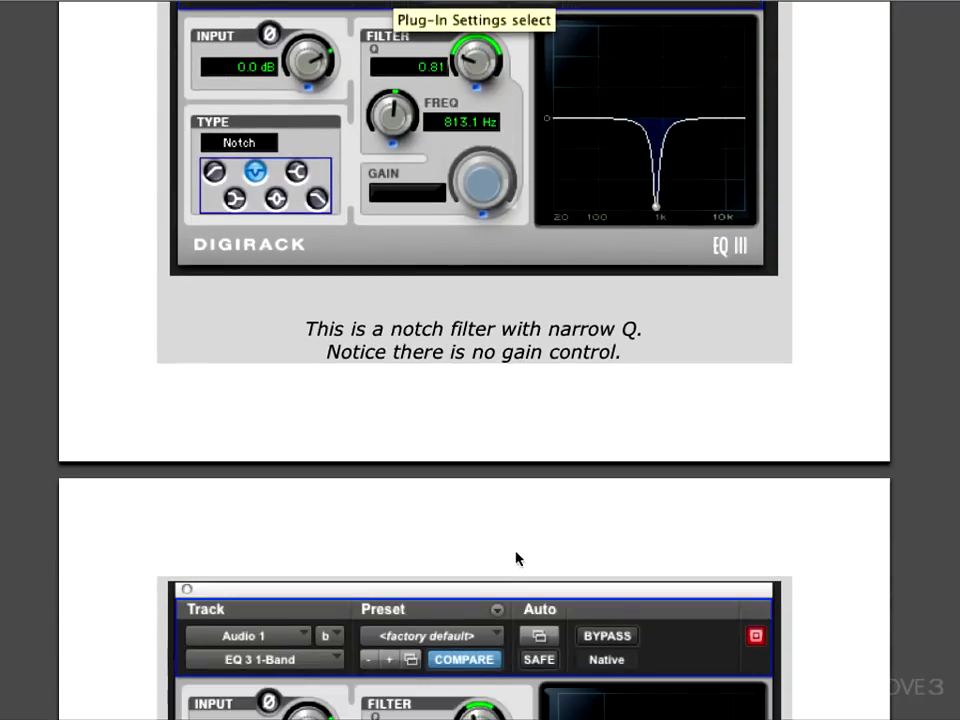
scroll(516, 560, "down", 1)
scroll(516, 557, "down", 5)
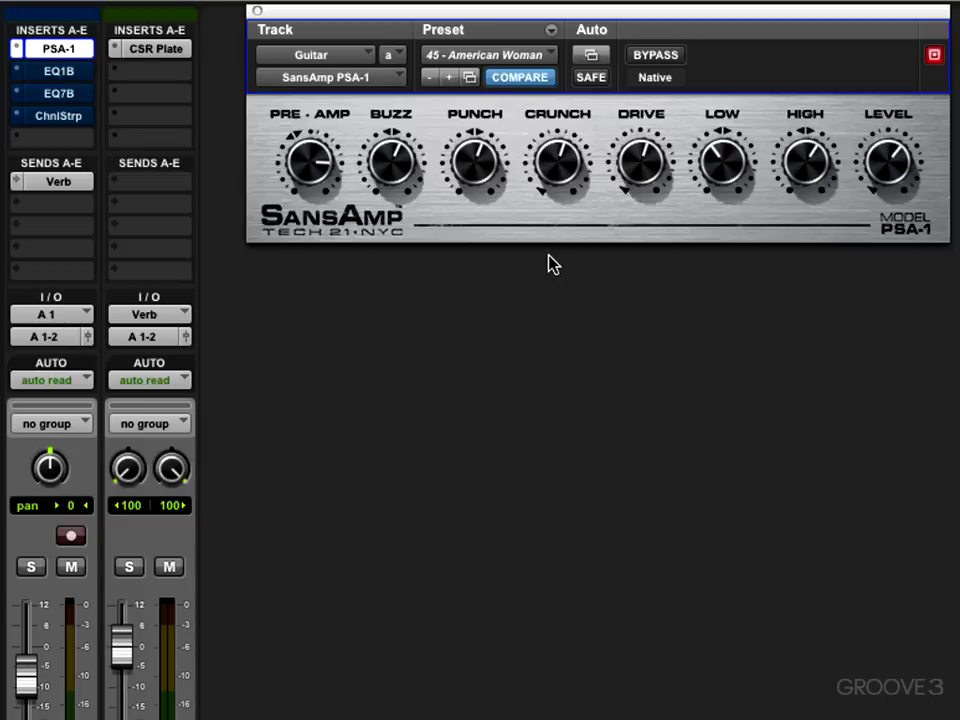
Step: Compare SansAmp PSA-1 bypassed and active, then close it and open the Guitar's EQ 3 1-Band
left_click(656, 56)
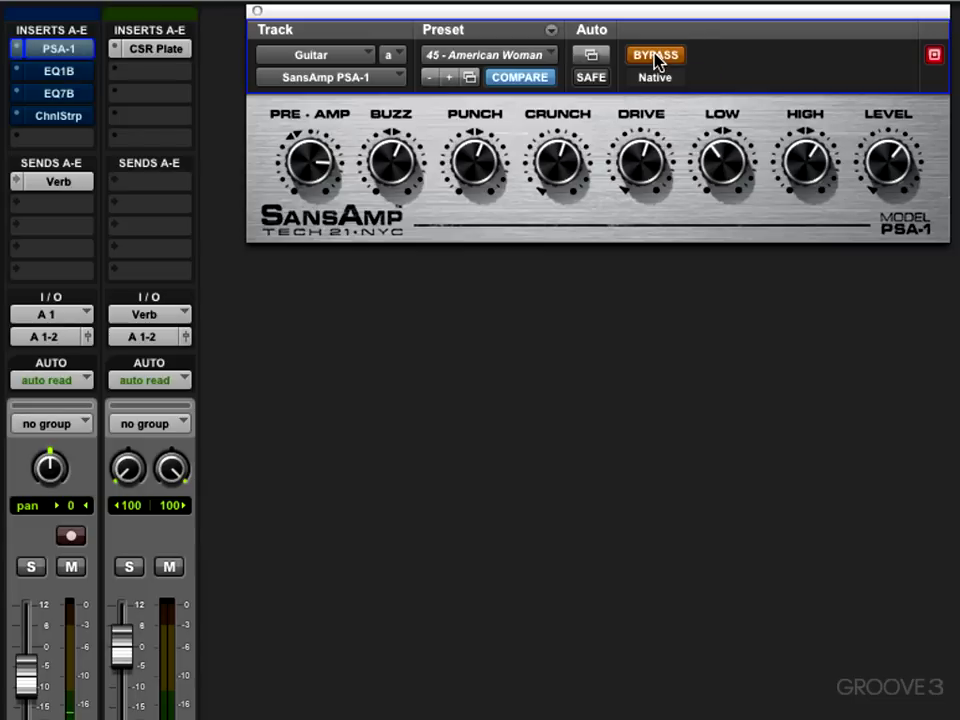
left_click(656, 56)
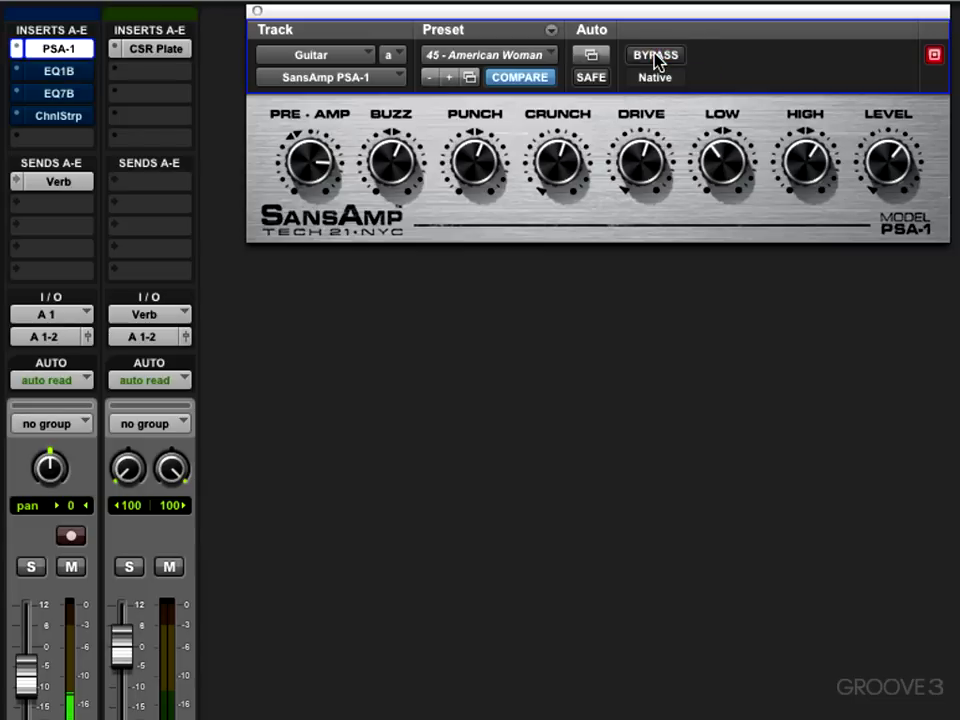
left_click(257, 13)
left_click(64, 72)
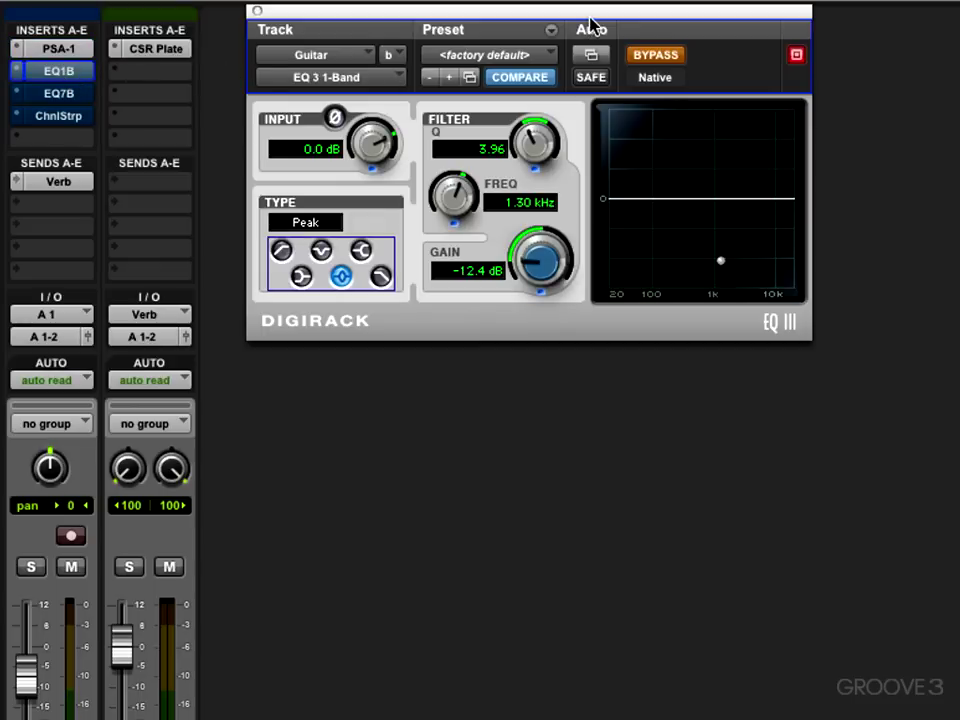
Step: Audition high-pass, notch, shelf and low-pass types, return to Peak, and take the EQ out of bypass
left_click(283, 250)
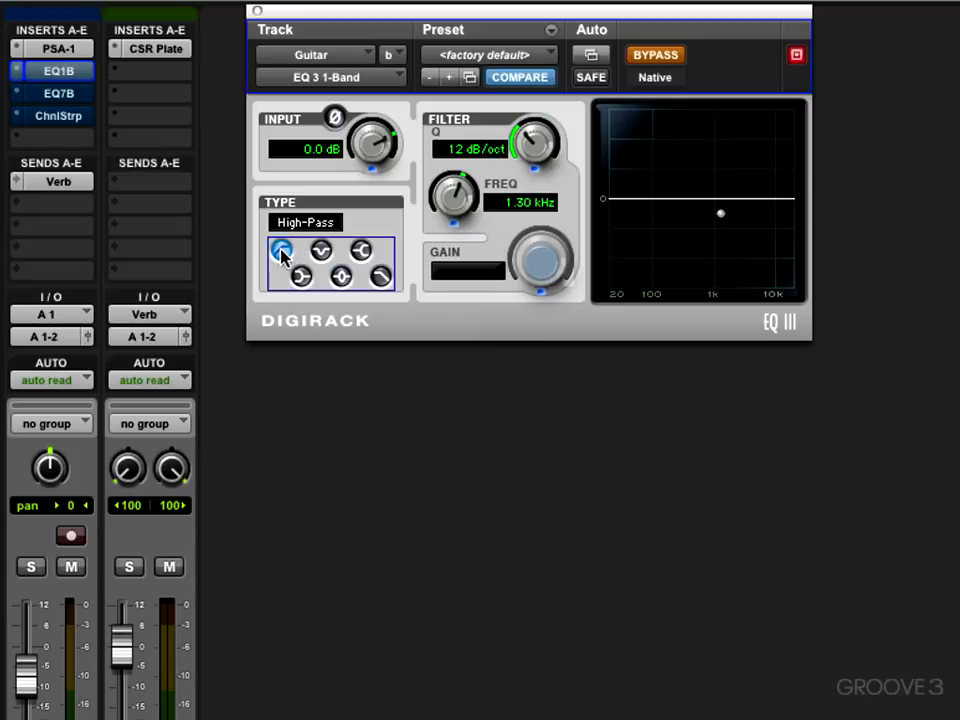
left_click(320, 251)
left_click(362, 252)
left_click(381, 277)
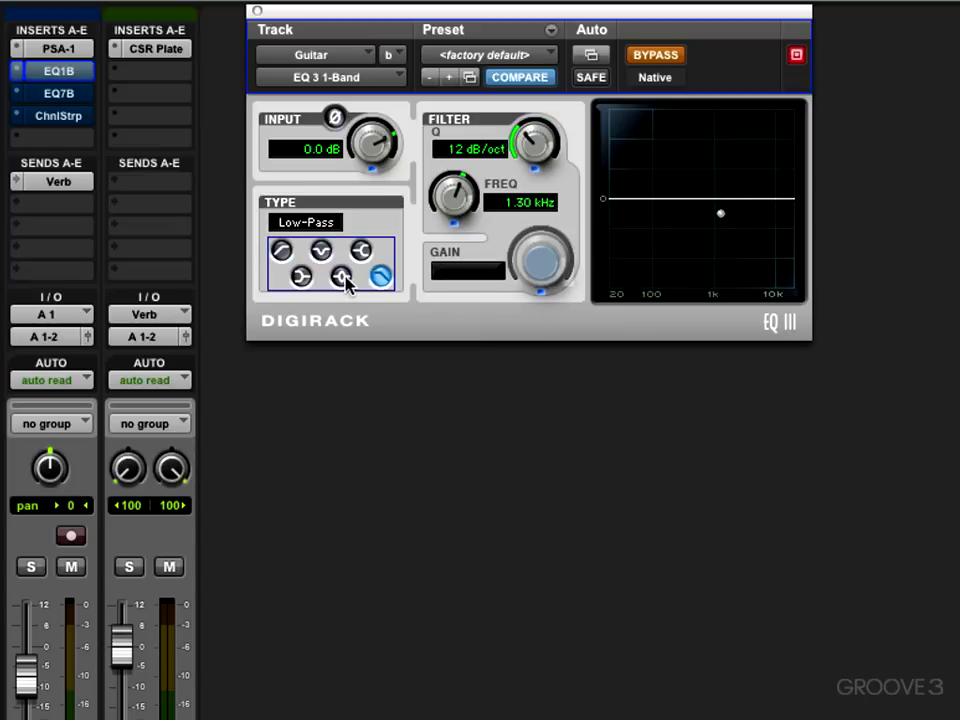
left_click(340, 277)
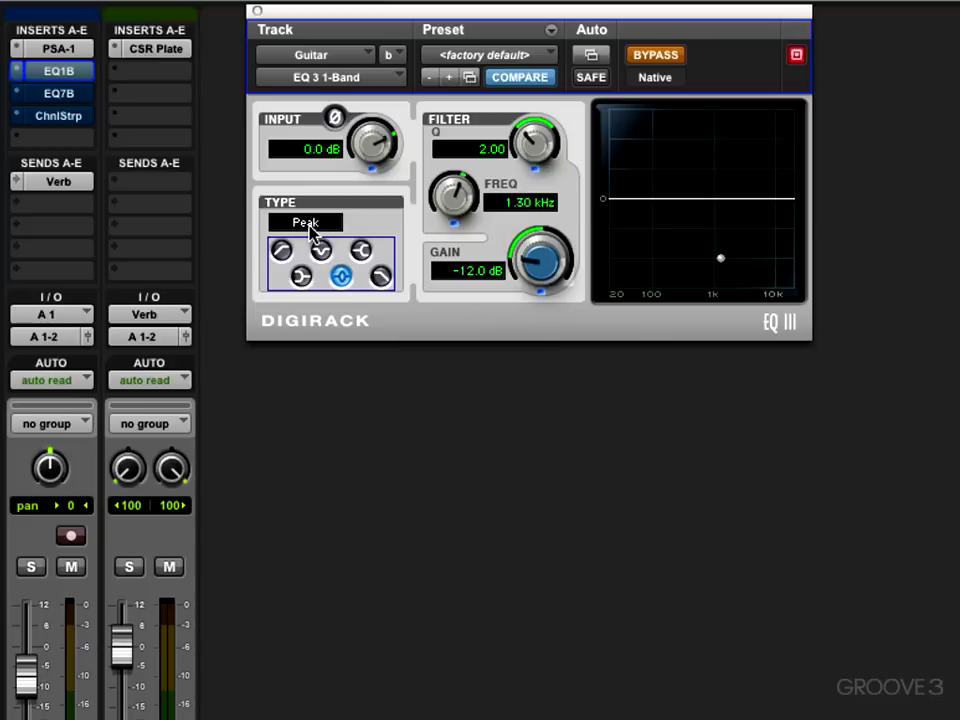
left_click(300, 277)
left_click(340, 277)
left_click(652, 60)
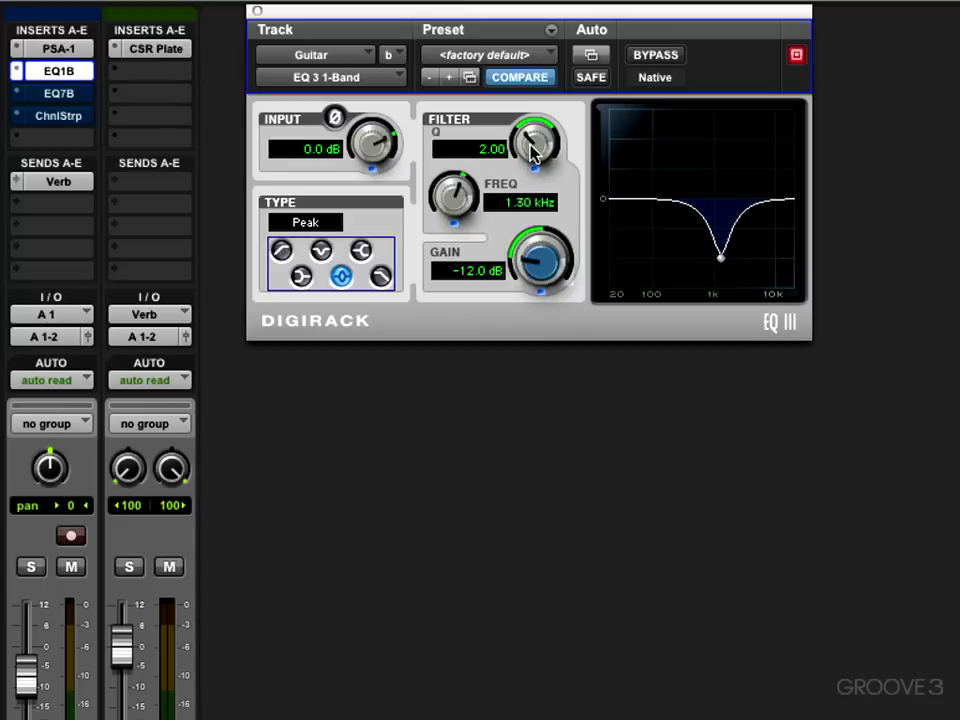
Step: Sweep the band's Q, gain and frequency, settling on a -3.4 dB cut at 722.3 Hz, Q 1.42
left_click_drag(530, 148, 530, 128)
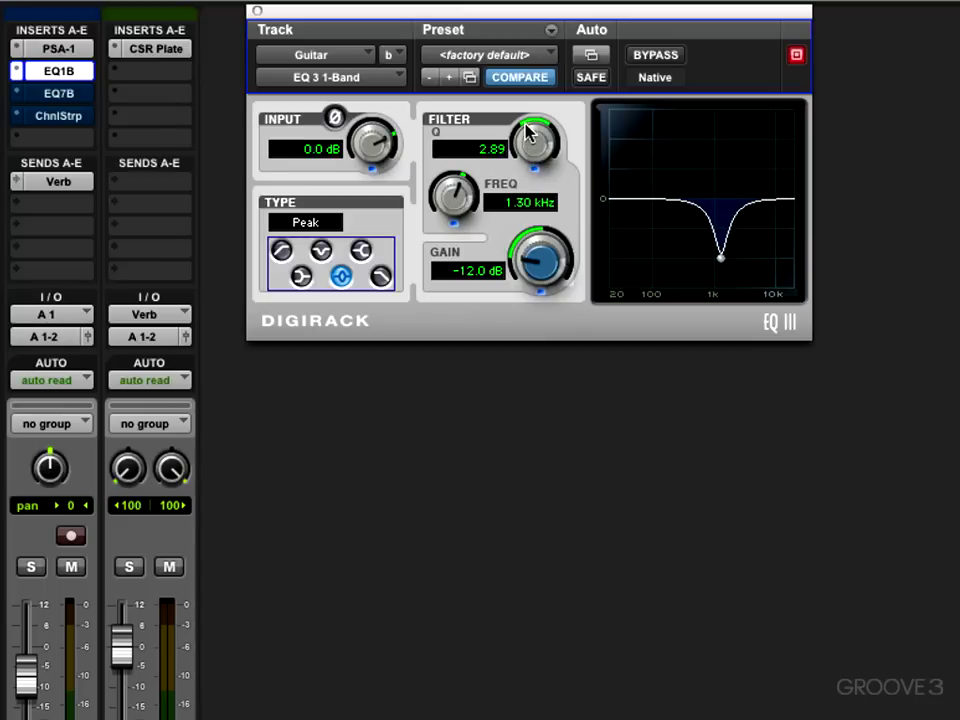
left_click_drag(536, 260, 538, 114)
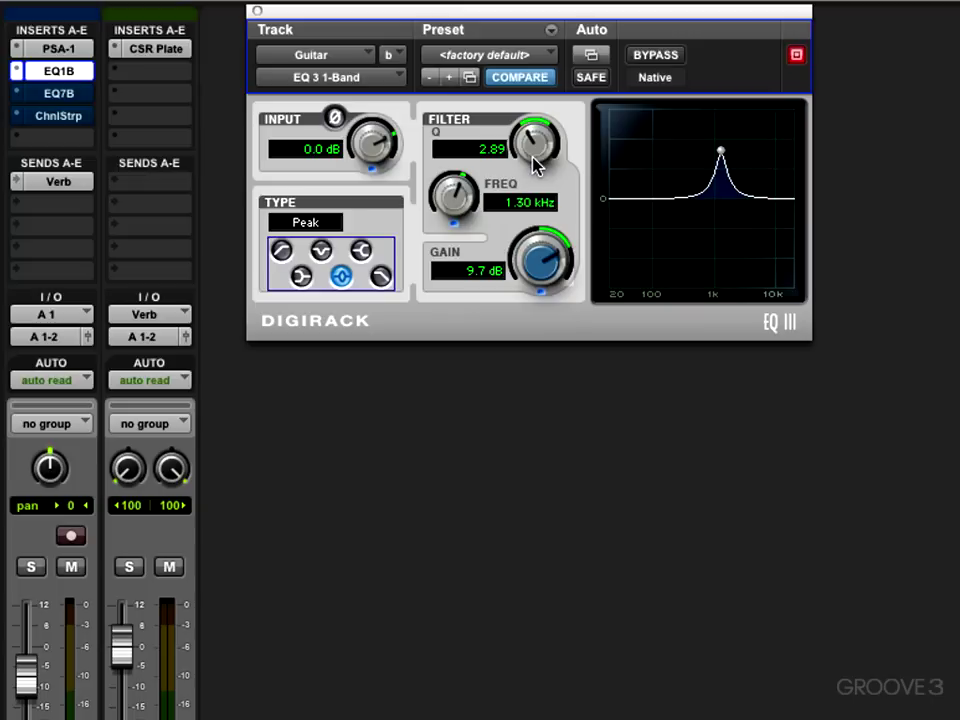
left_click_drag(533, 158, 535, 132)
left_click_drag(439, 197, 460, 193)
left_click_drag(535, 260, 529, 226)
left_click_drag(452, 199, 420, 254)
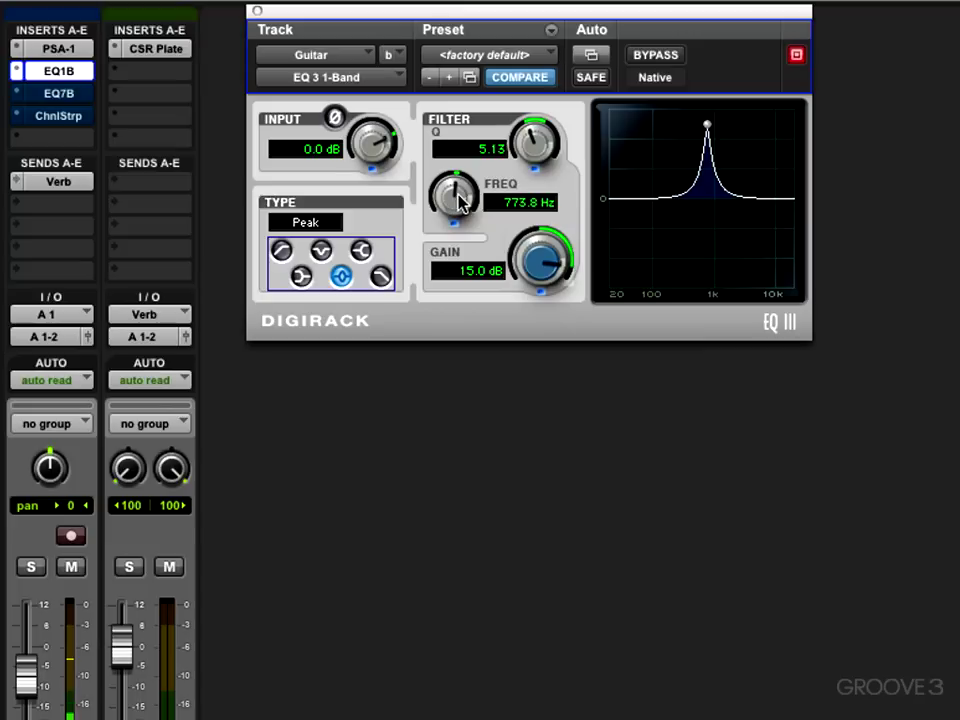
mouse_move(459, 197)
left_mouse_down()
mouse_move(443, 165)
mouse_move(436, 199)
mouse_move(461, 218)
left_mouse_up()
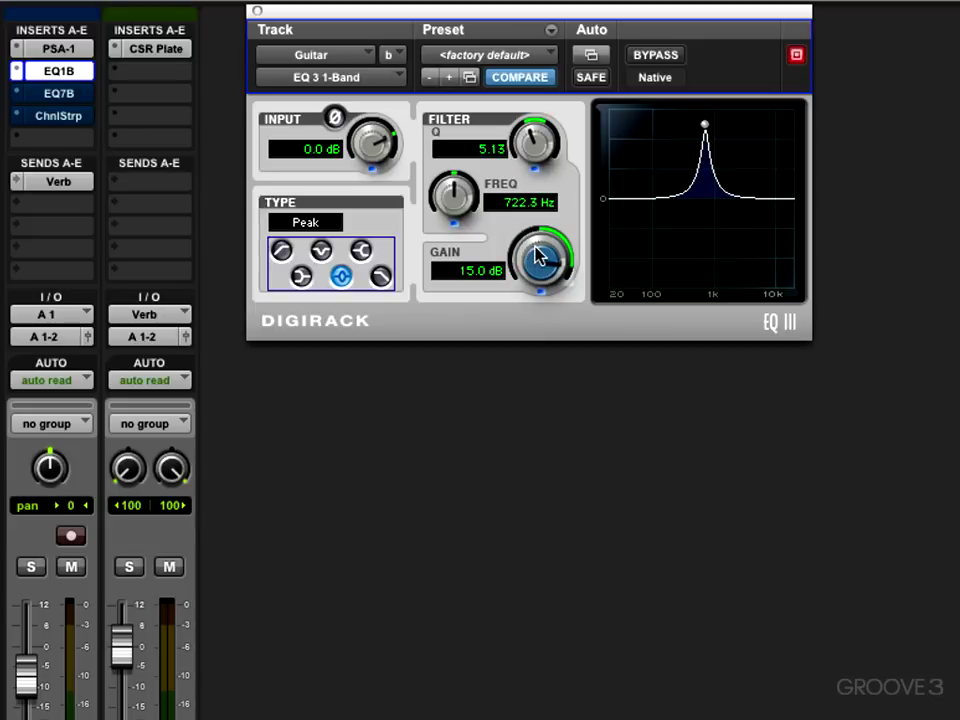
left_click_drag(537, 255, 510, 379)
left_click_drag(533, 143, 495, 232)
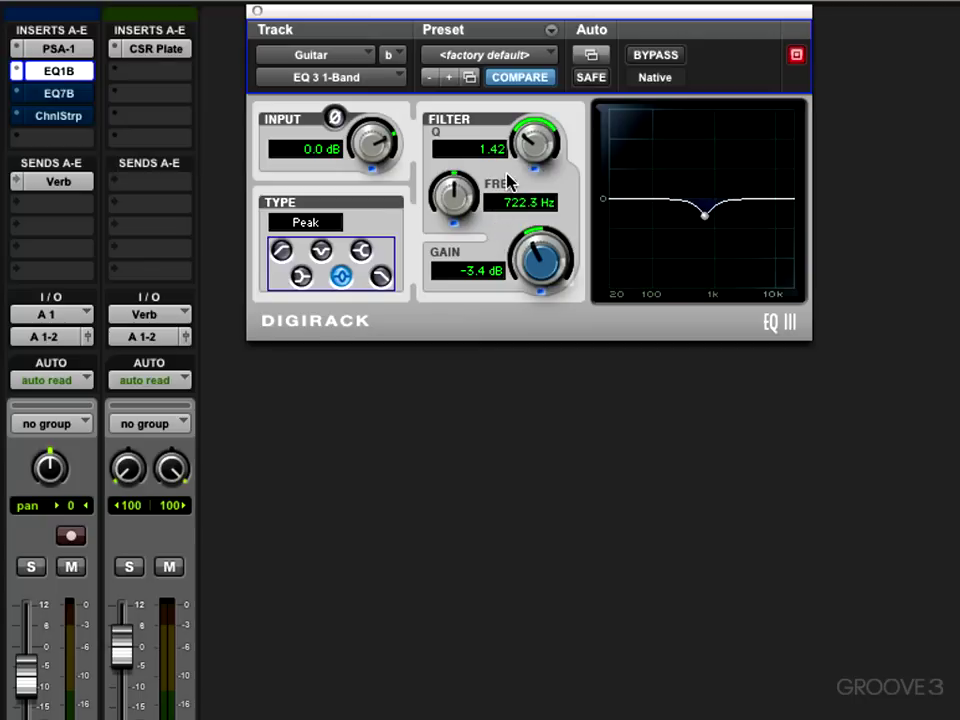
Step: Compare the cut against bypass, then reshape it into a wide 9.2 dB boost, Q 1.05, sweeping frequency
left_click(655, 57)
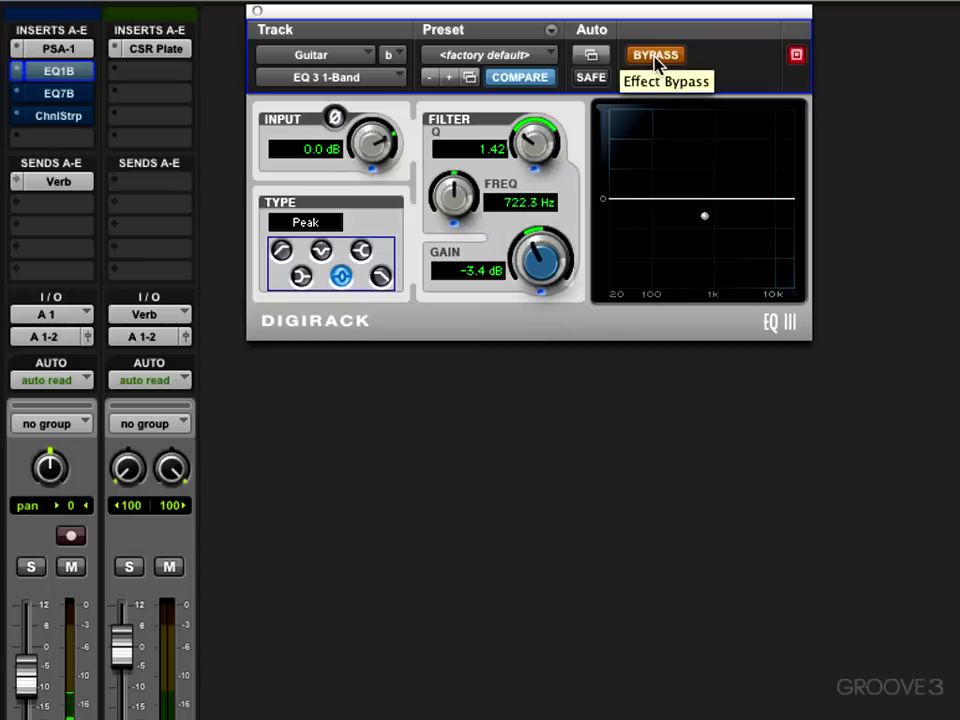
left_click(655, 57)
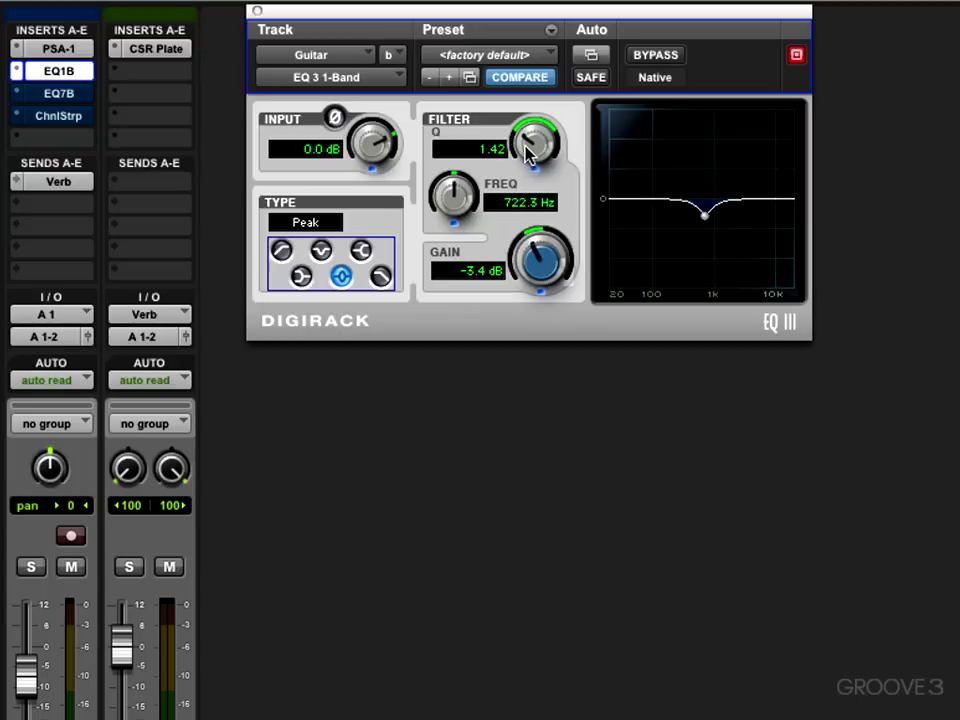
left_click_drag(532, 146, 525, 120)
left_click_drag(542, 253, 528, 148)
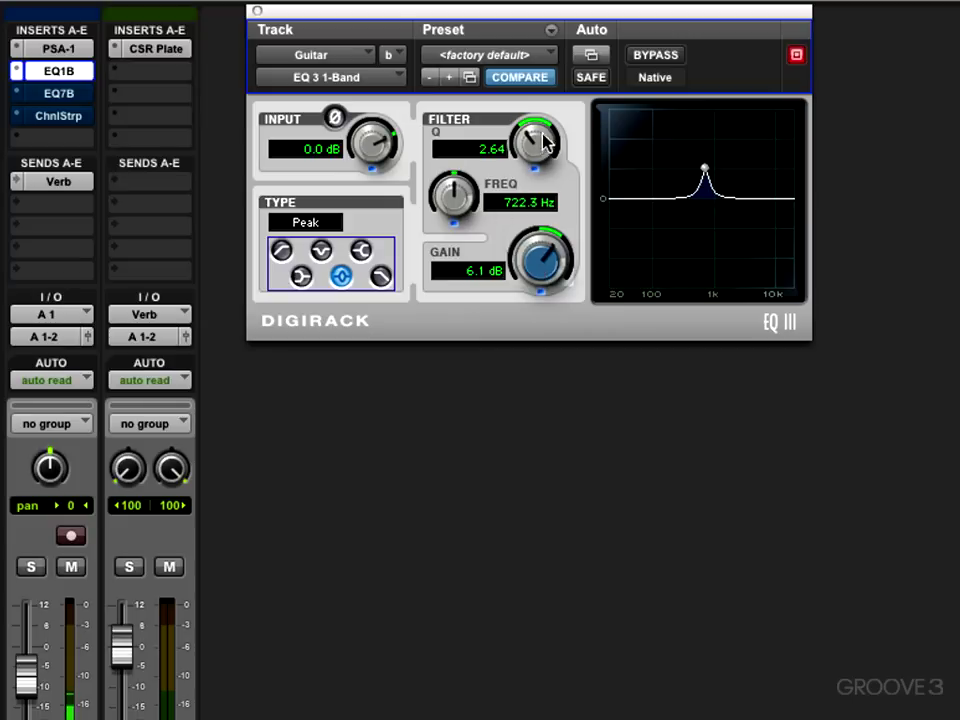
left_click_drag(533, 143, 445, 168)
left_click_drag(540, 258, 422, 150)
left_click_drag(447, 193, 430, 152)
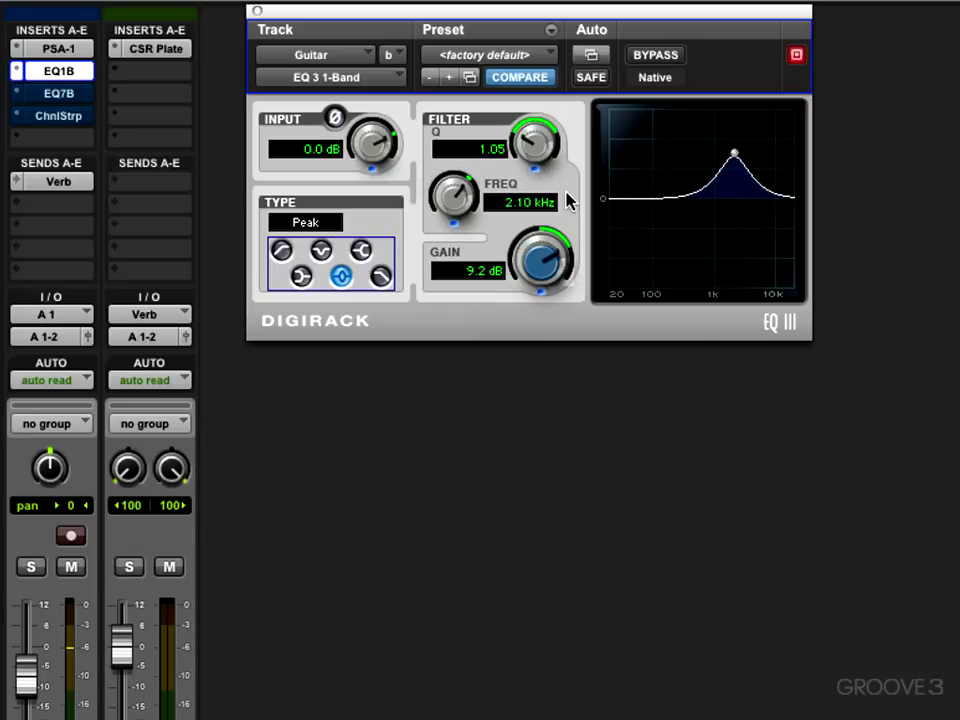
Step: Reduce the boost to about 3 dB with a wider Q and compare it against bypass
left_click_drag(540, 257, 531, 279)
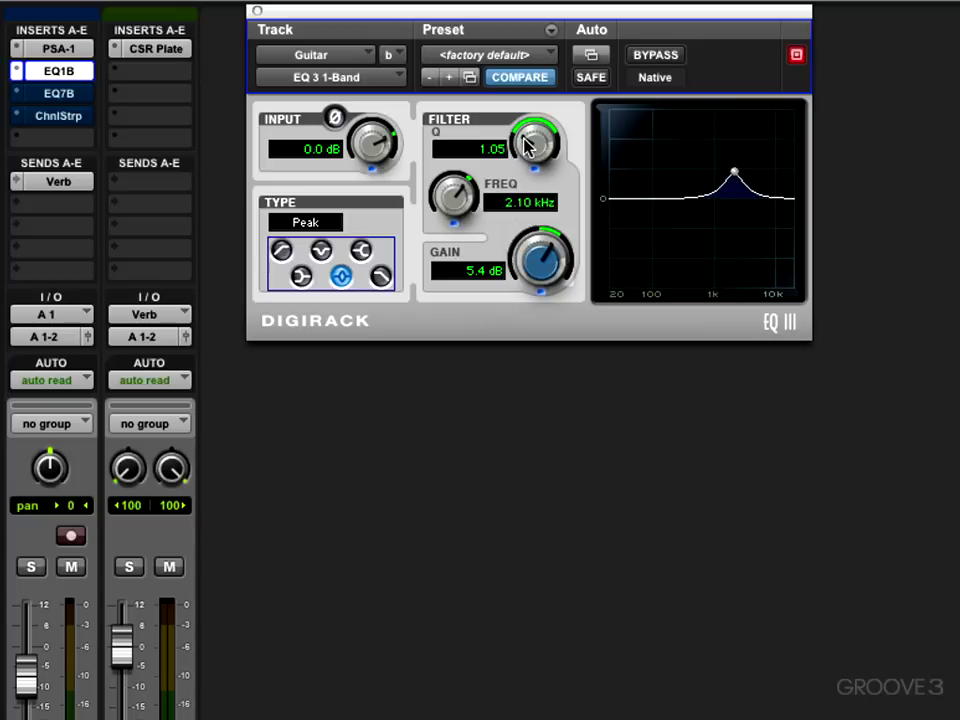
left_click_drag(525, 145, 521, 184)
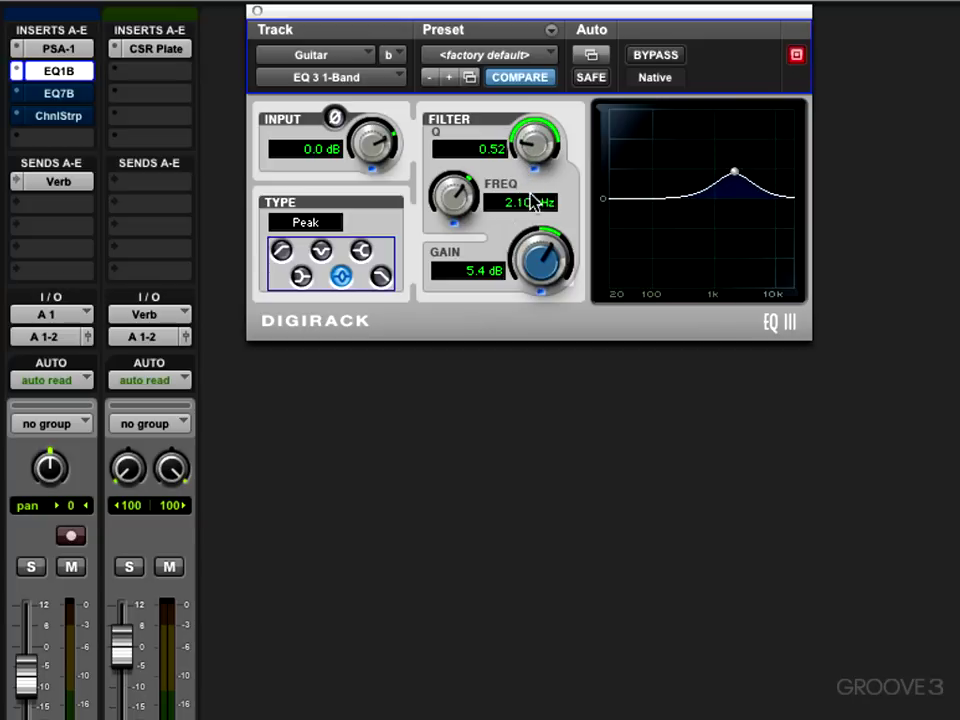
left_click_drag(540, 249, 542, 259)
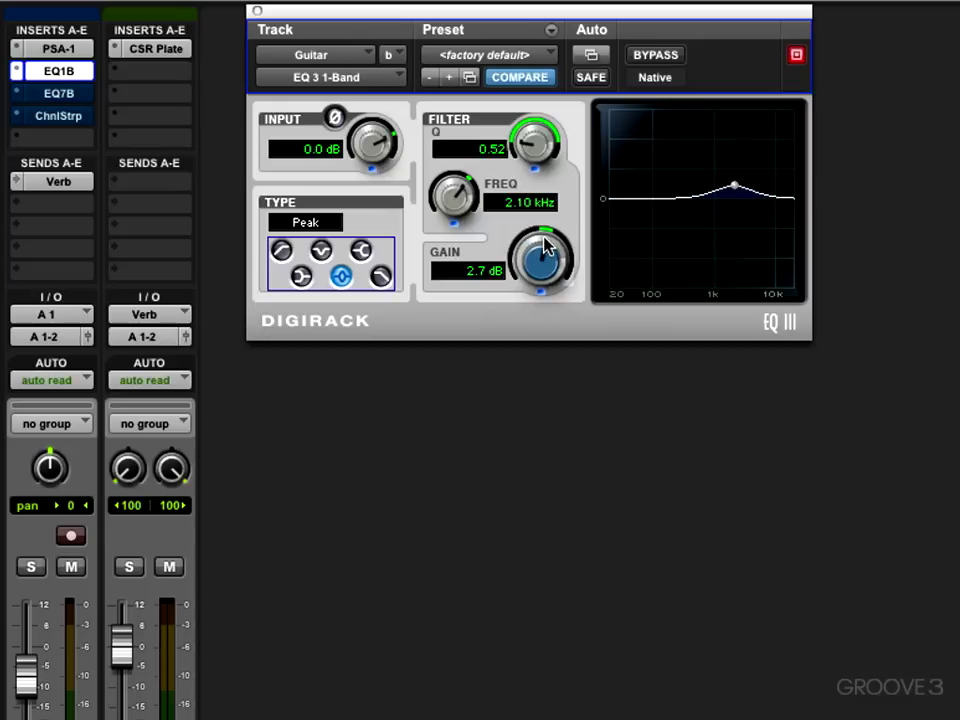
left_click(655, 55)
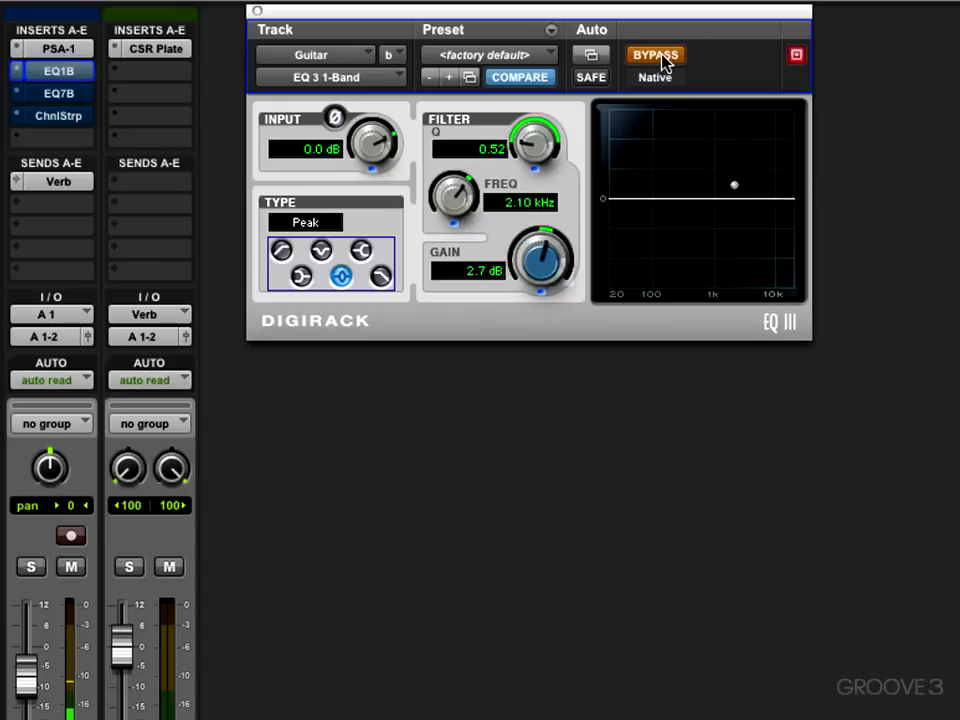
left_click(660, 60)
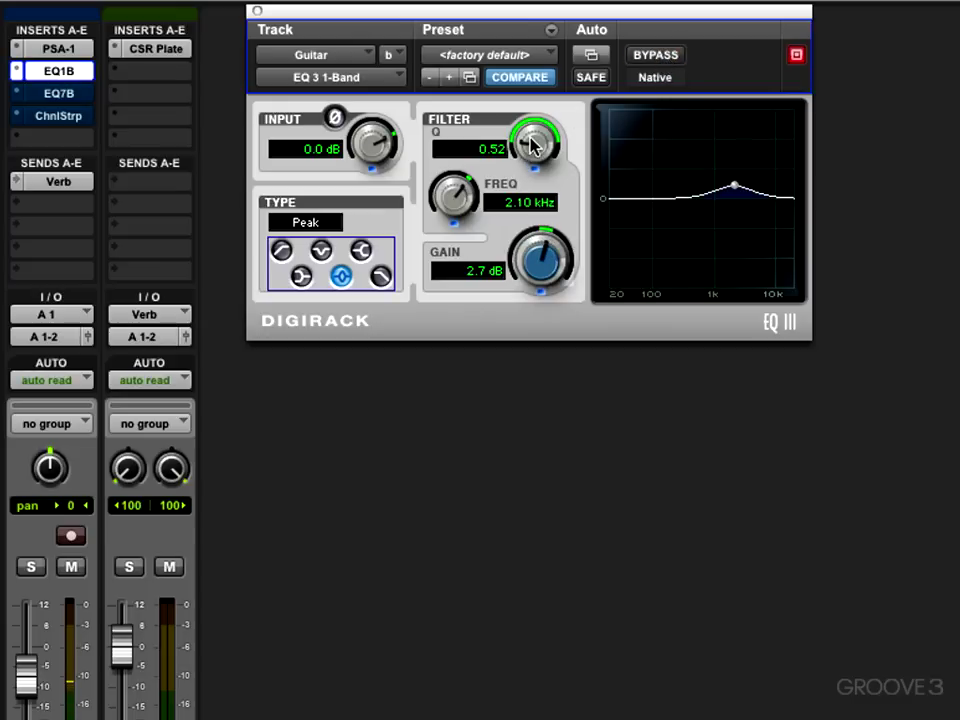
Step: Move the peak into the low mids, settling on 3.0 dB at 281.0 Hz, Q 0.44, and compare with bypass
left_click_drag(522, 148, 547, 50)
left_click_drag(536, 261, 542, 250)
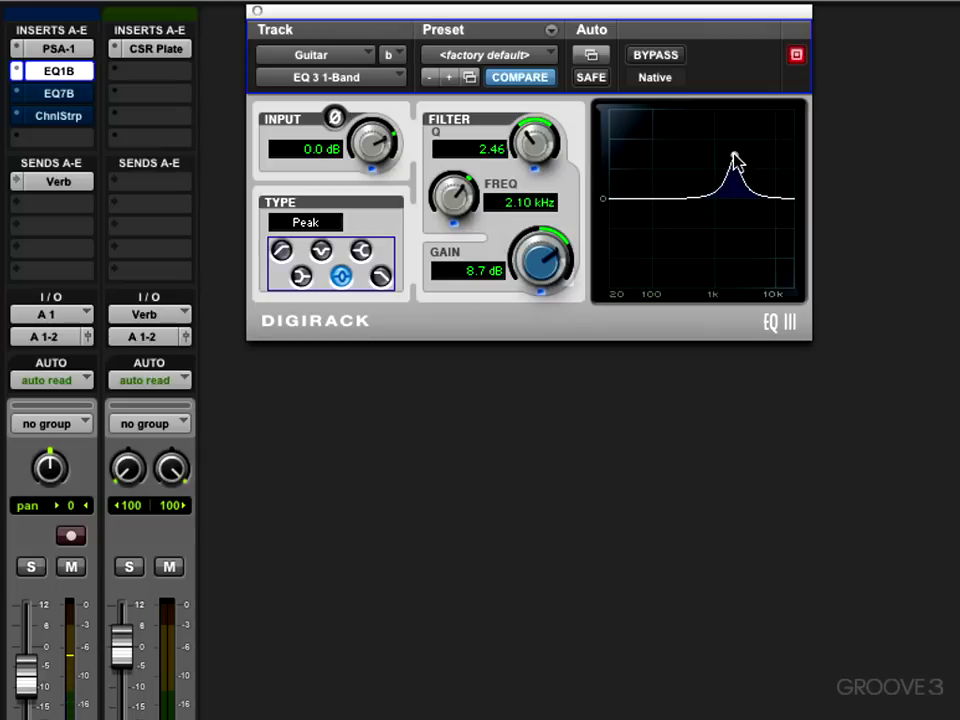
left_click_drag(735, 157, 677, 154)
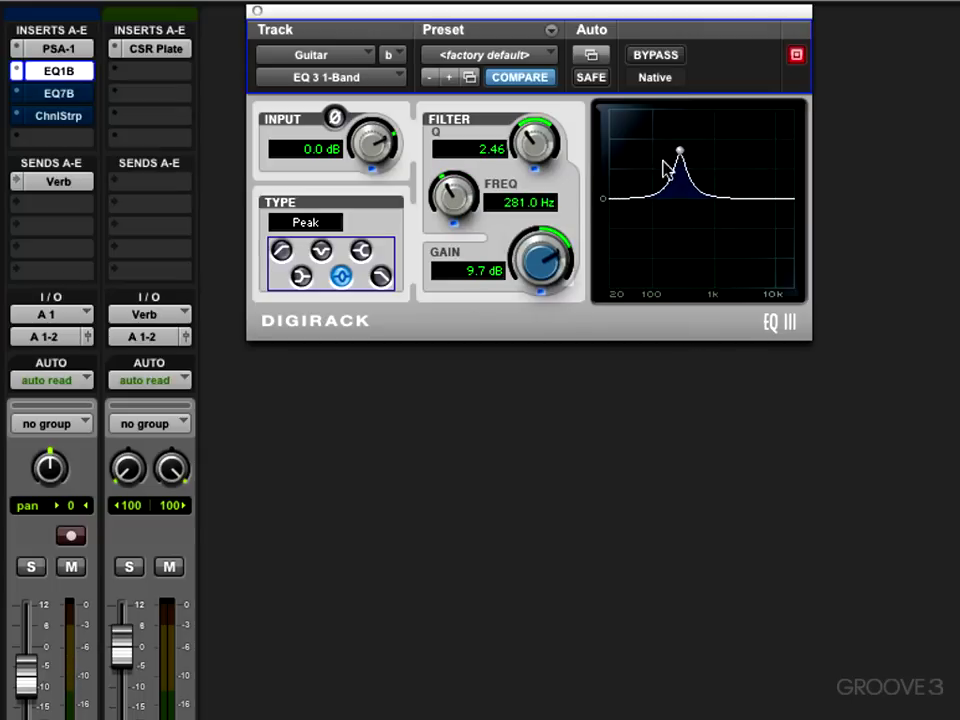
left_click_drag(540, 258, 536, 285)
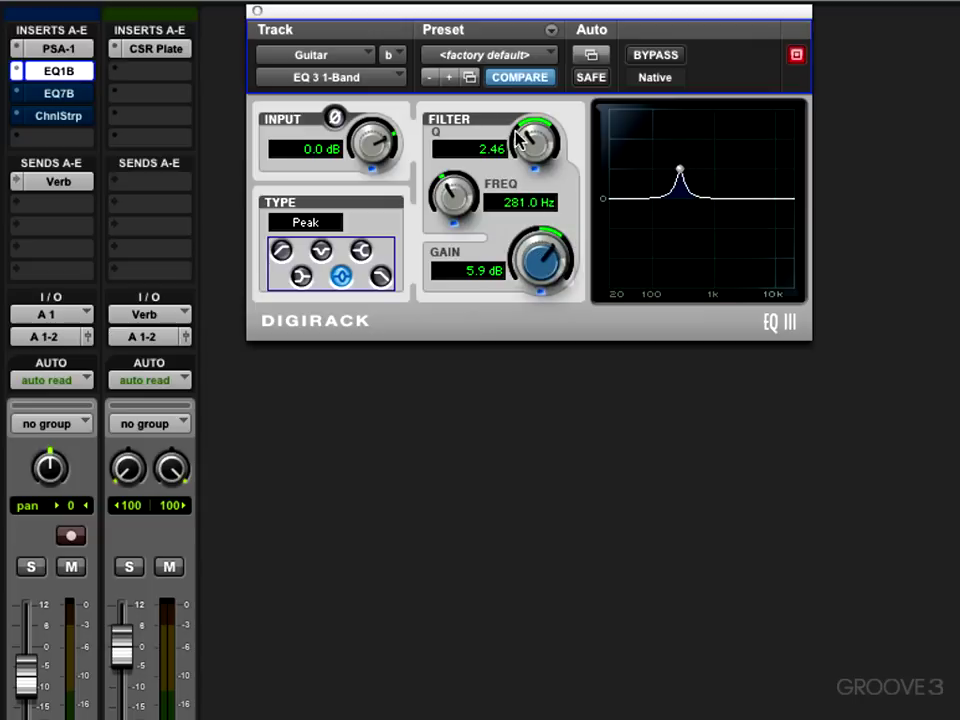
left_click_drag(522, 135, 536, 262)
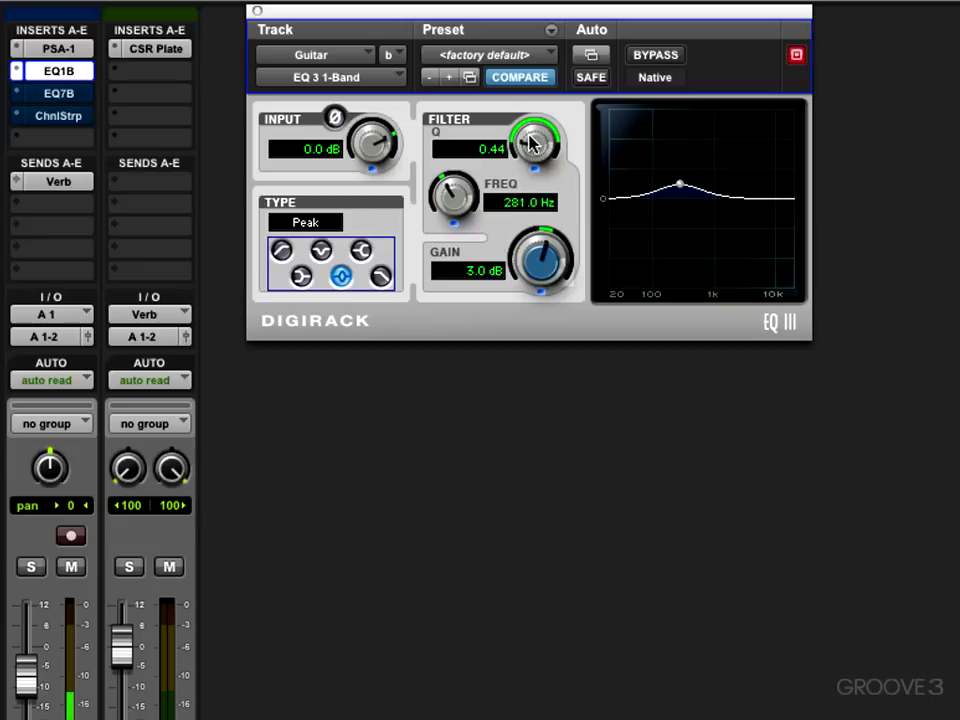
left_click(667, 60)
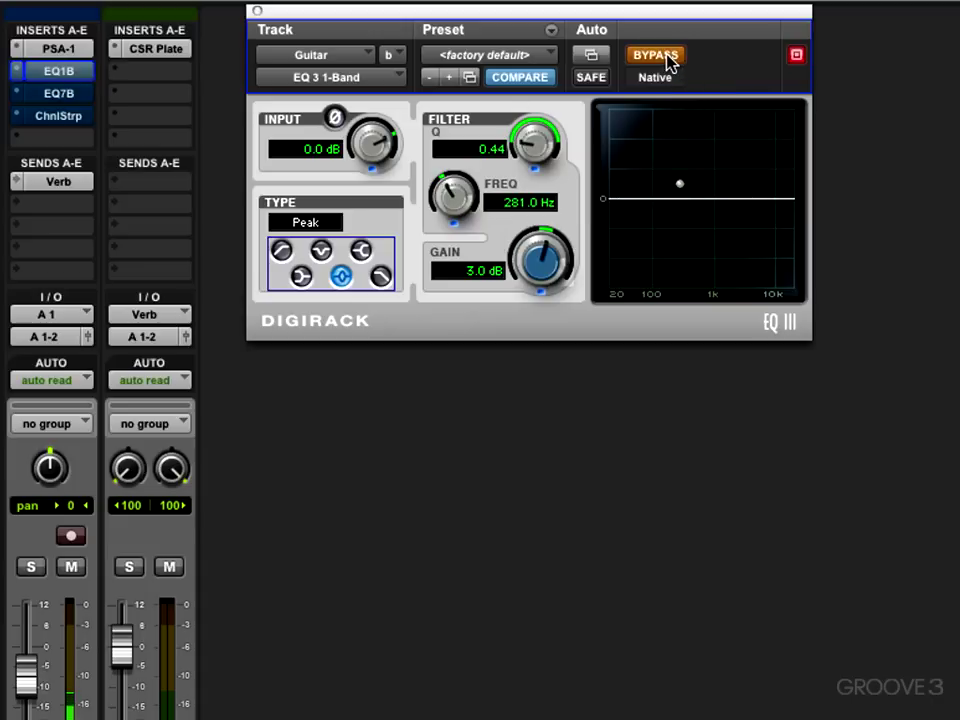
left_click(667, 60)
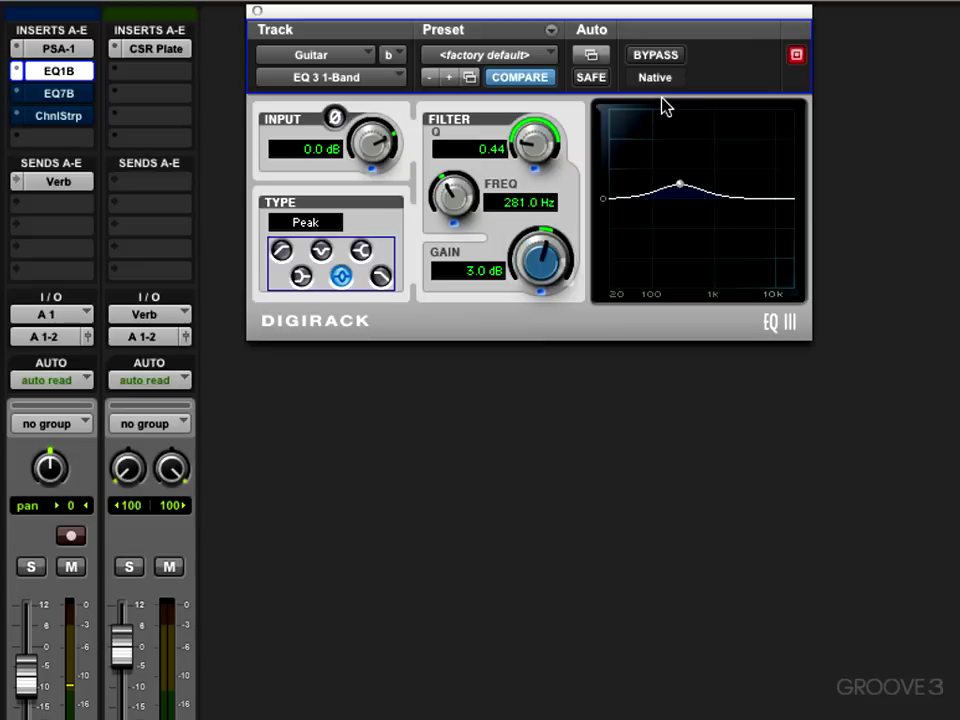
Step: Swap the 1-band EQ for the Guitar track's EQ 3 7-Band and take it out of bypass
left_click(256, 12)
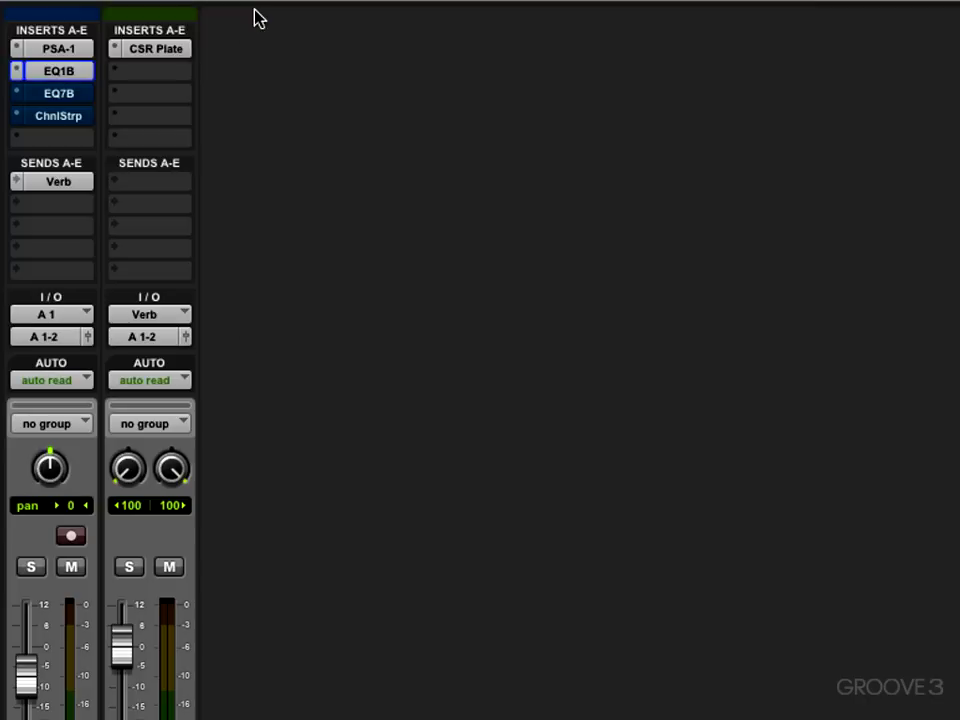
left_click(66, 94)
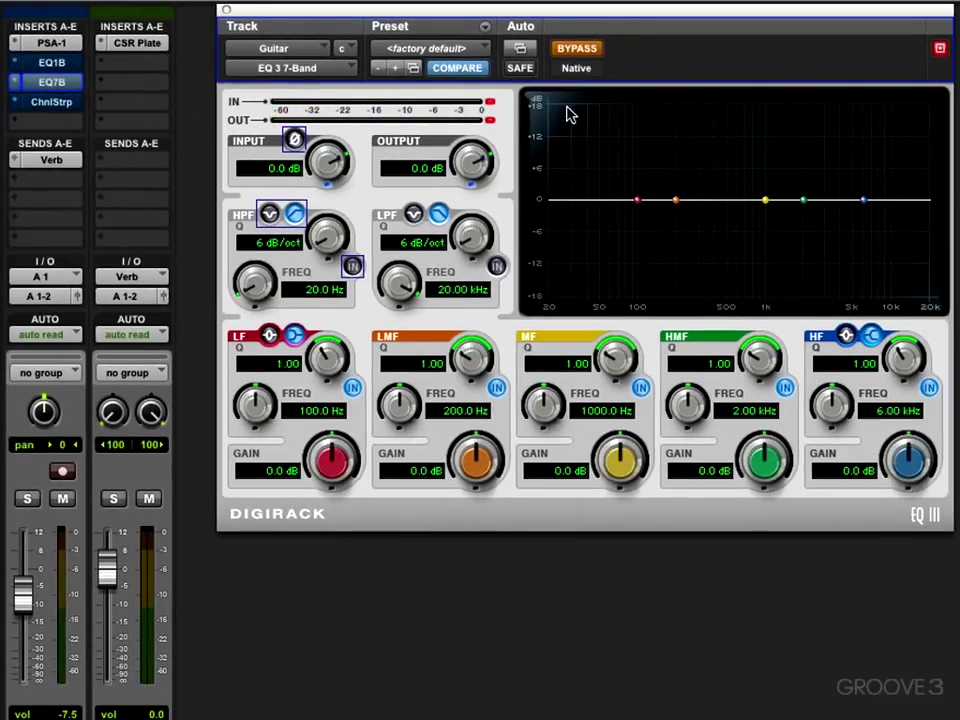
left_click(577, 50)
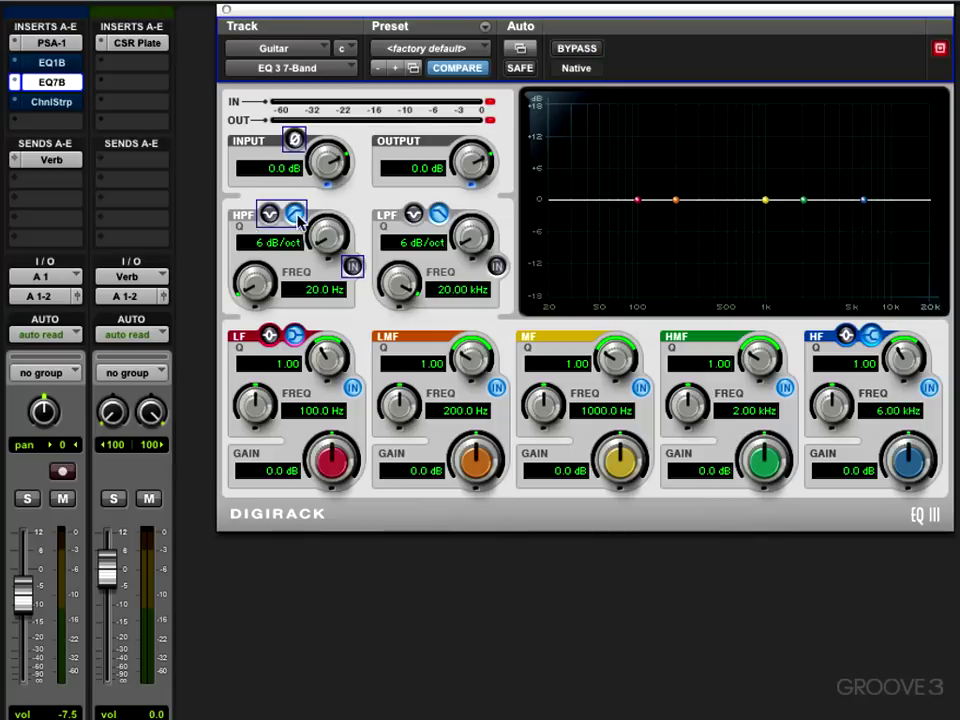
Step: Enable the high-pass filter at 286.4 Hz with an 18 dB/oct slope
left_click(352, 267)
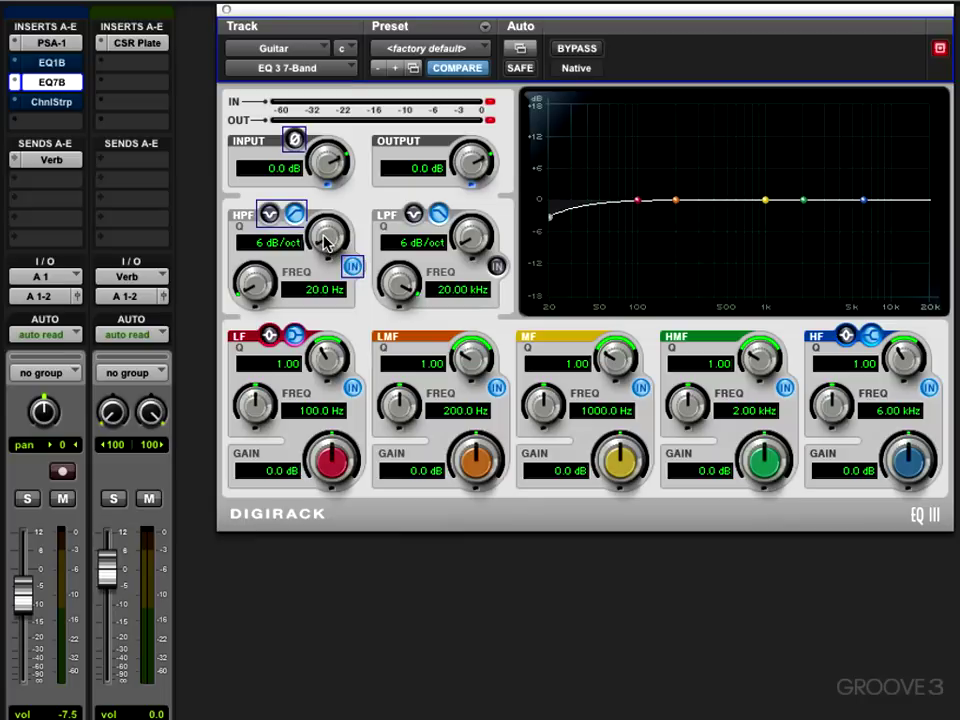
left_click_drag(253, 287, 242, 190)
left_click_drag(320, 228, 315, 198)
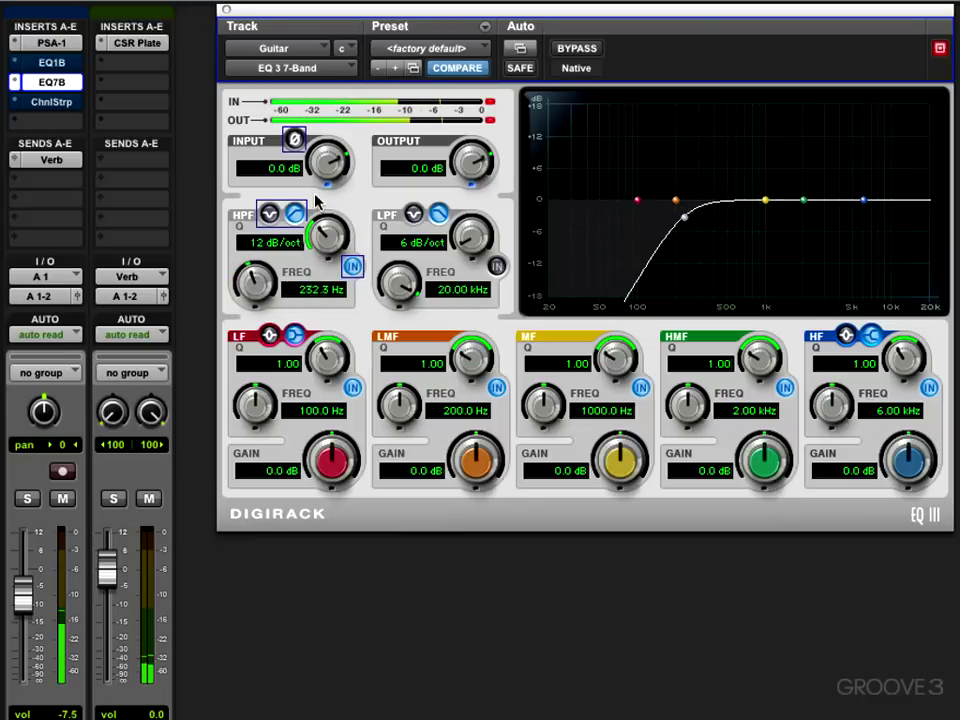
mouse_move(321, 246)
left_mouse_down()
mouse_move(322, 236)
mouse_move(321, 246)
left_mouse_up()
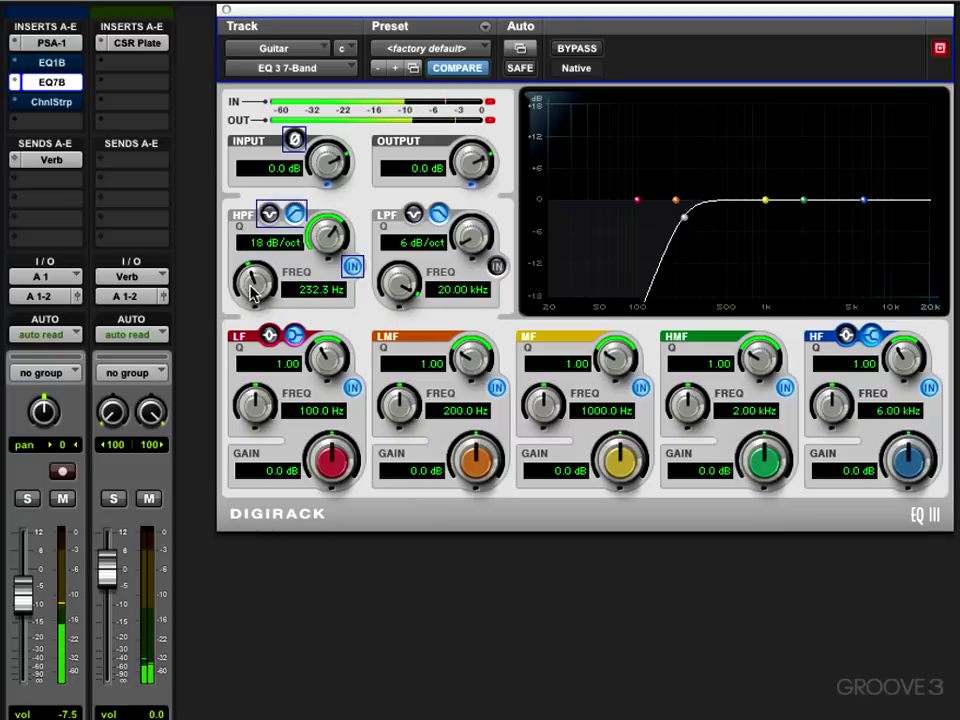
left_click_drag(252, 290, 256, 222)
Step: Turn the low filter into a 278.0 Hz notch, Q 0.66, compare with bypass, then switch it out
left_click(269, 213)
left_click_drag(253, 276, 356, 252)
left_click(575, 48)
left_click(575, 48)
left_click(575, 48)
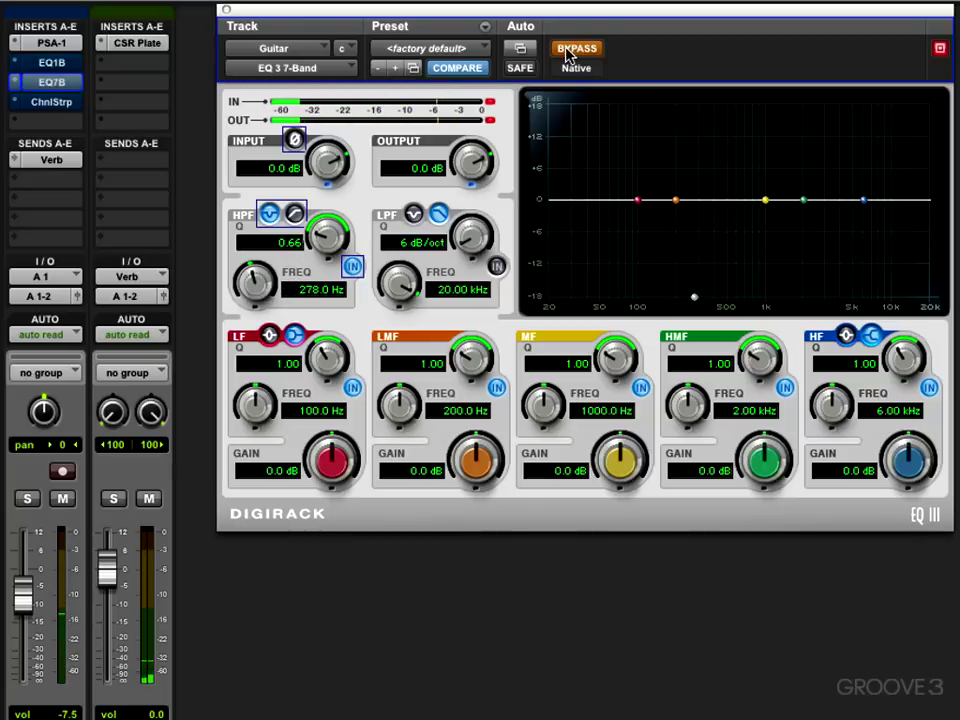
left_click(574, 48)
left_click(352, 265)
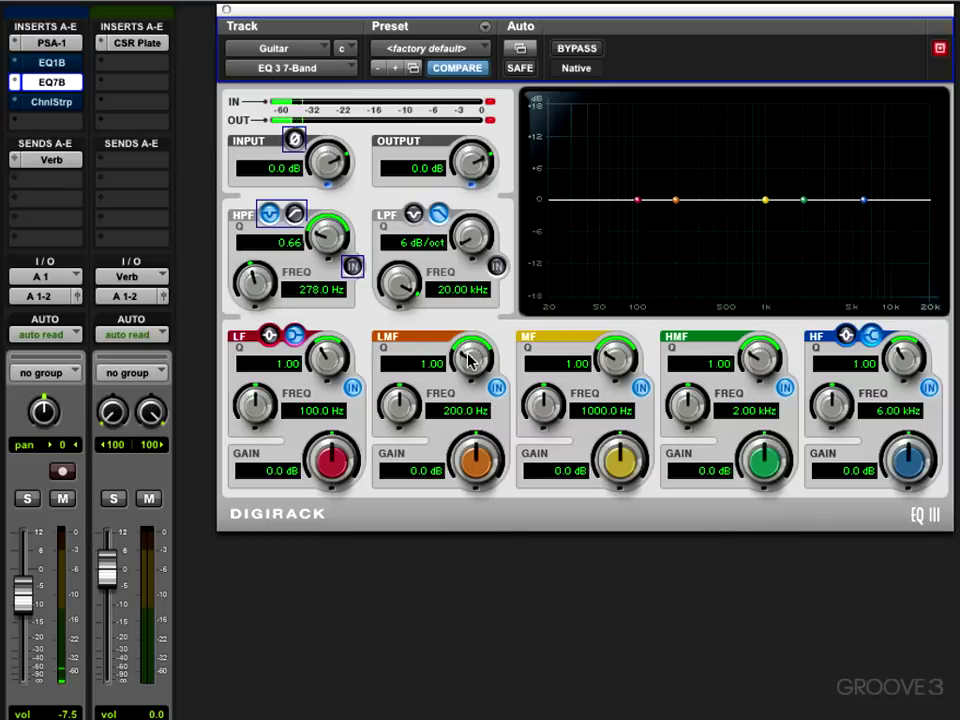
Step: Narrow the 7-band low-mid band and sweep it into a sharp boost of about 15 dB
left_click_drag(472, 360, 467, 328)
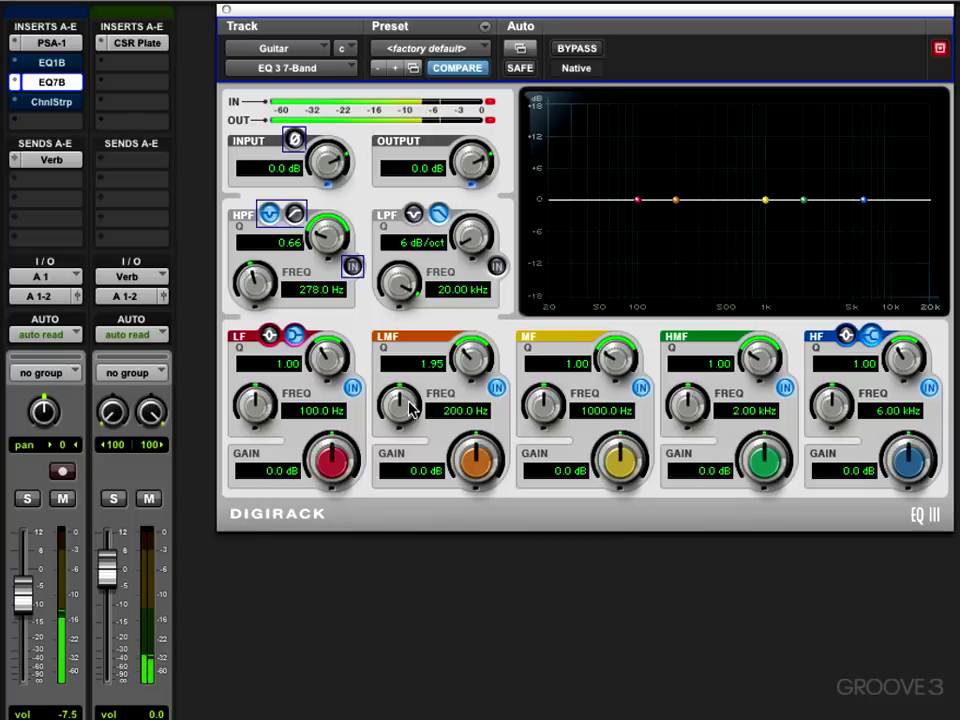
left_click_drag(401, 396, 409, 380)
left_click_drag(476, 464, 448, 407)
left_click_drag(468, 362, 450, 328)
left_click_drag(400, 400, 403, 380)
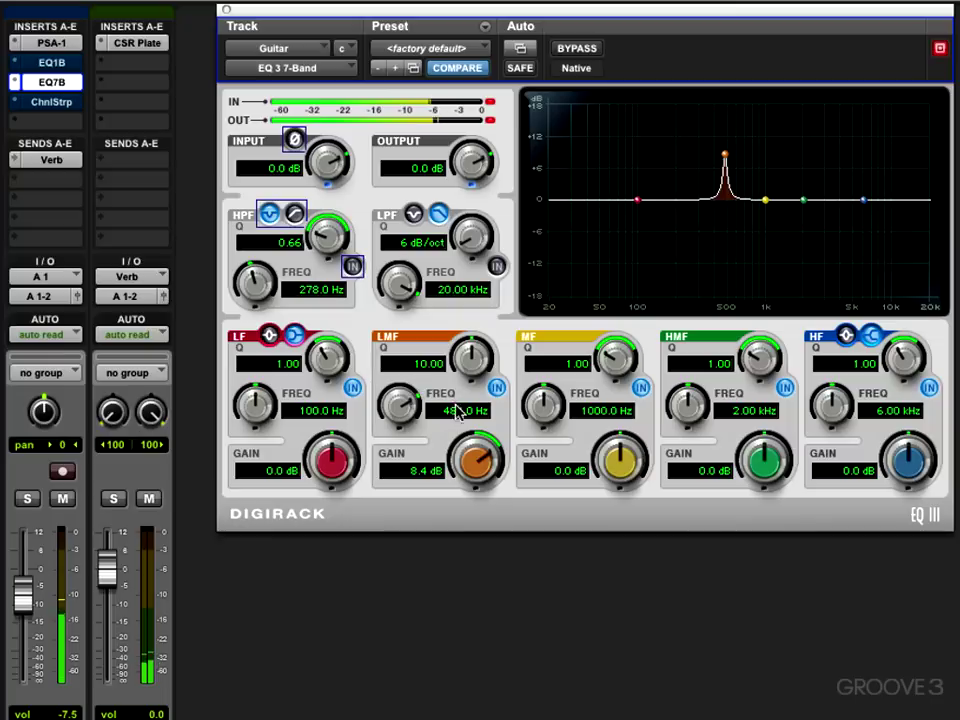
left_click_drag(476, 472, 474, 432)
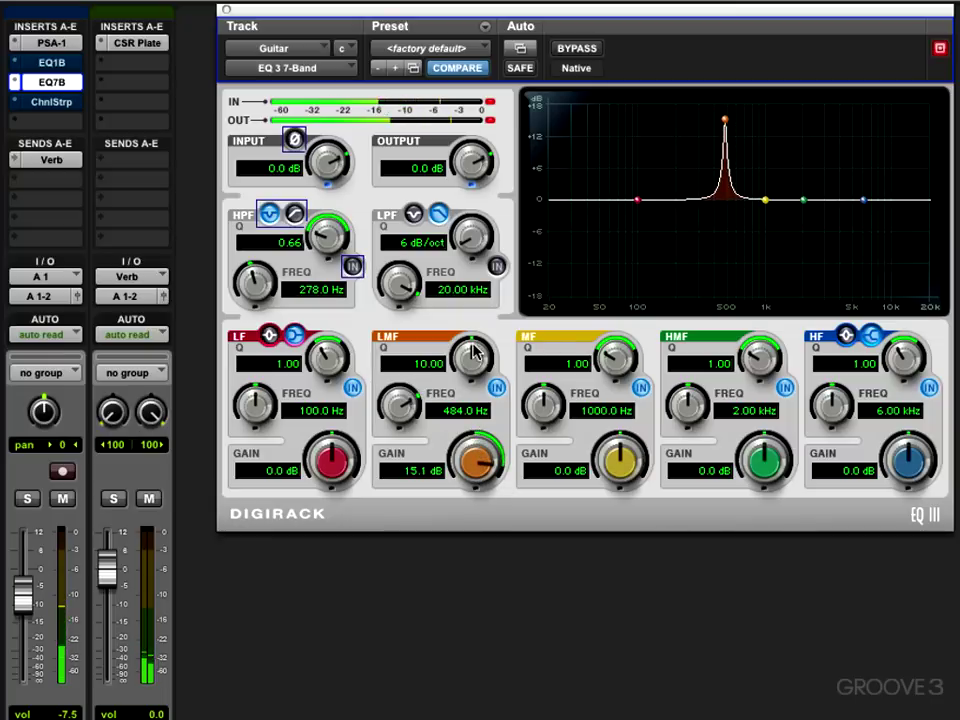
mouse_move(726, 125)
left_mouse_down()
mouse_move(686, 122)
mouse_move(705, 111)
mouse_move(742, 115)
mouse_move(727, 112)
left_mouse_up()
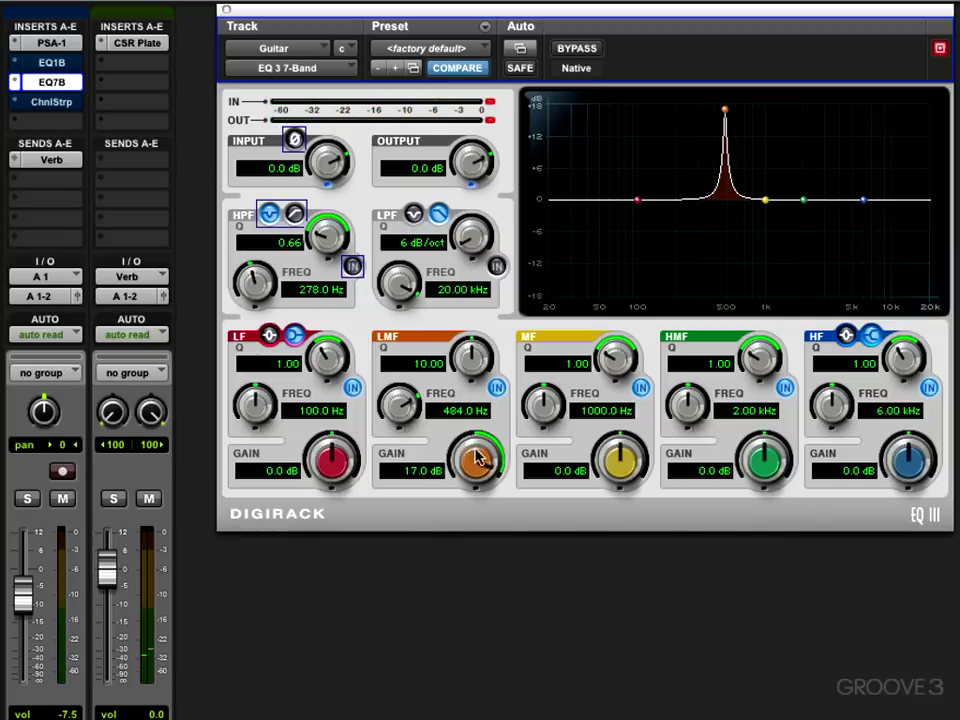
Step: Turn the low-mid boost into a 15.4 dB cut at 484 Hz, then A/B it with bypass
left_click_drag(478, 455, 381, 647)
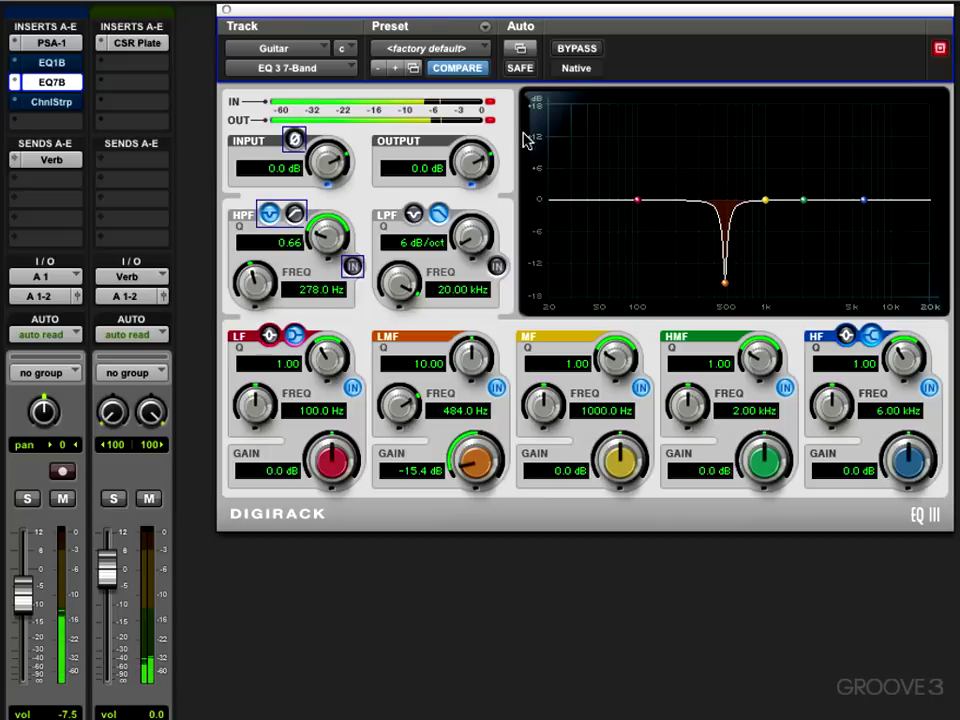
left_click(576, 48)
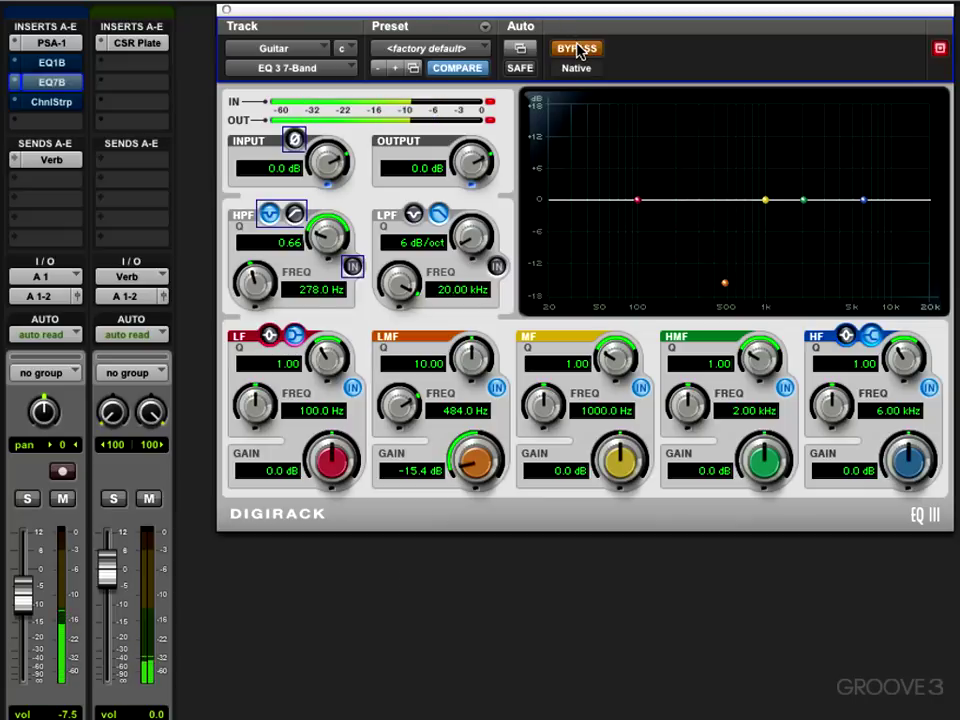
left_click(576, 48)
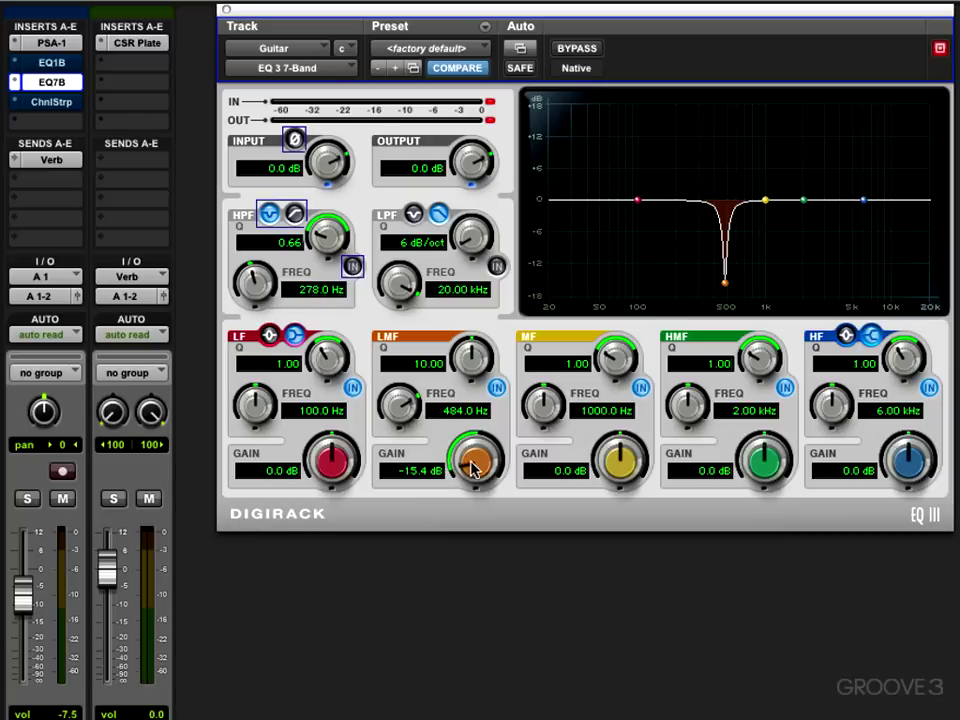
Step: Make the low-mid cut shallow and wide (-2.1 dB, Q 1.78), then A/B it with bypass
left_click_drag(474, 468, 455, 398)
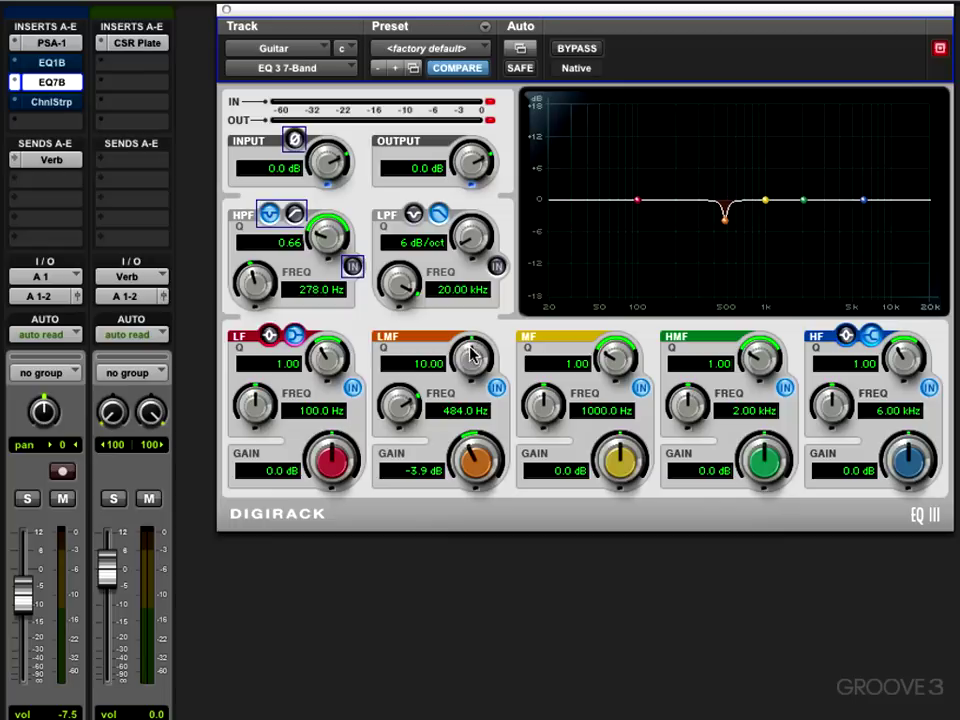
left_click_drag(470, 355, 471, 453)
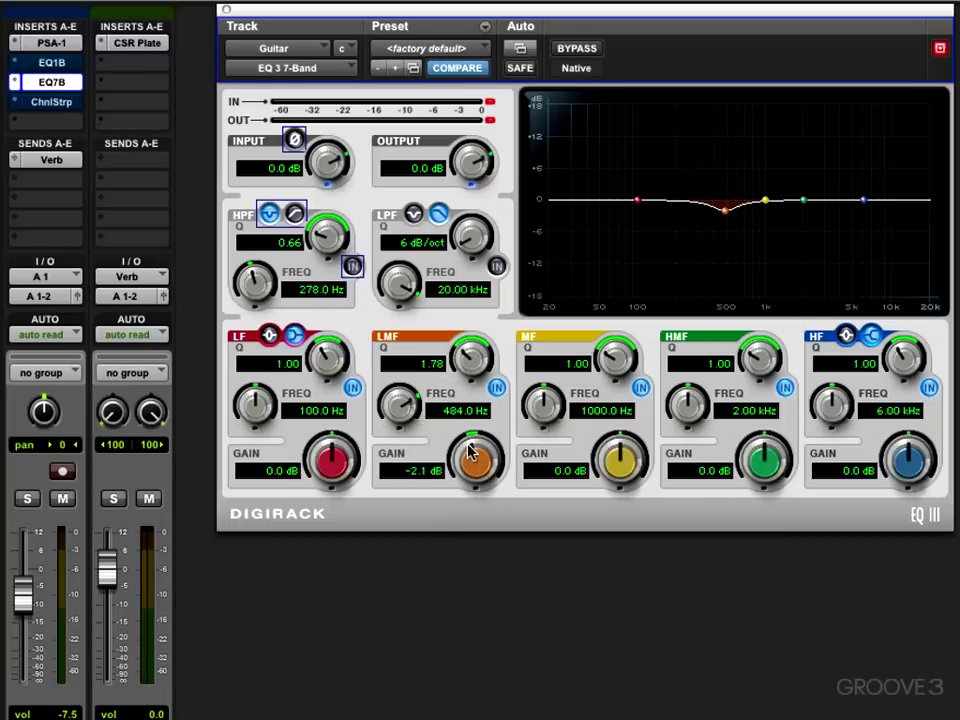
left_click(575, 50)
left_click(575, 50)
Step: Set the mid band to a +2.4 dB boost at 1.30 kHz with Q 1.78
left_click_drag(615, 360, 597, 328)
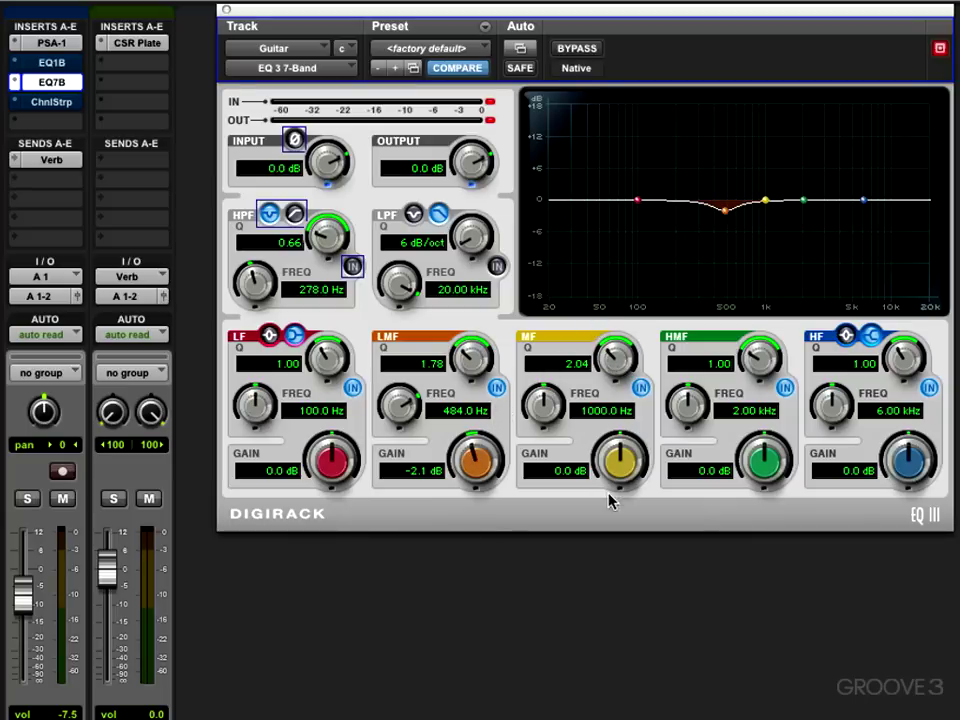
left_click_drag(616, 470, 622, 446)
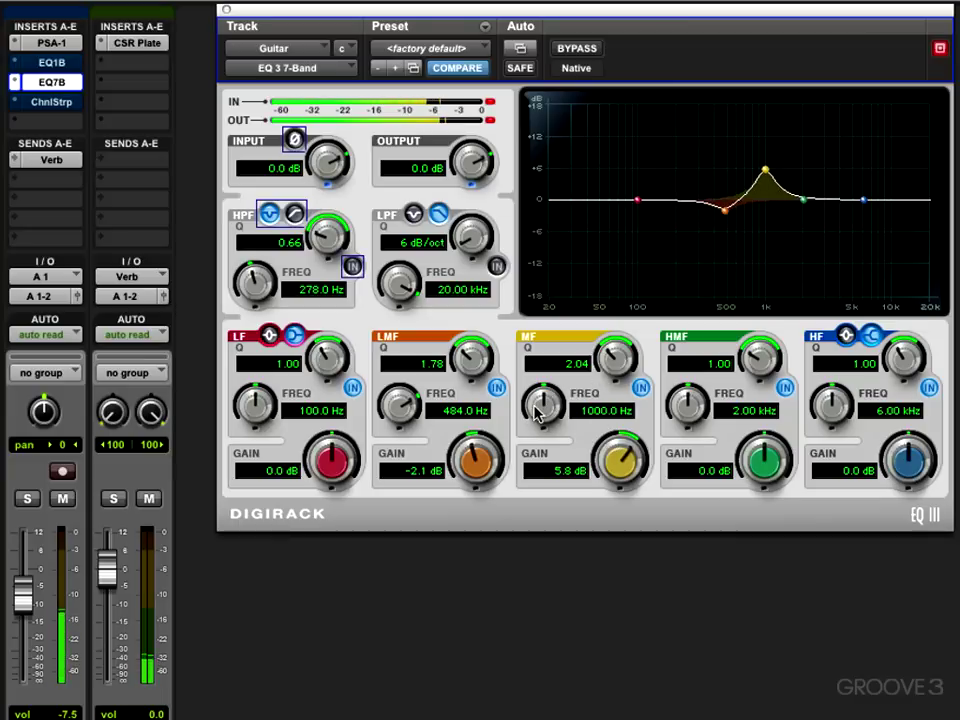
left_click_drag(540, 405, 576, 350)
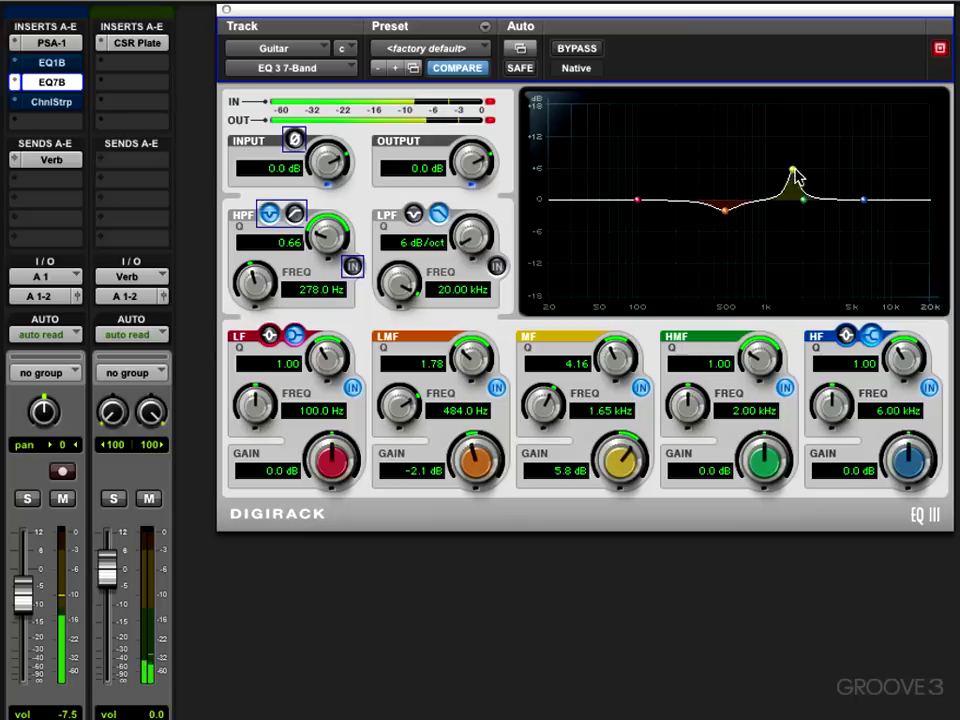
mouse_move(792, 171)
left_mouse_down()
mouse_move(767, 133)
mouse_move(782, 141)
mouse_move(768, 146)
mouse_move(780, 153)
left_mouse_up()
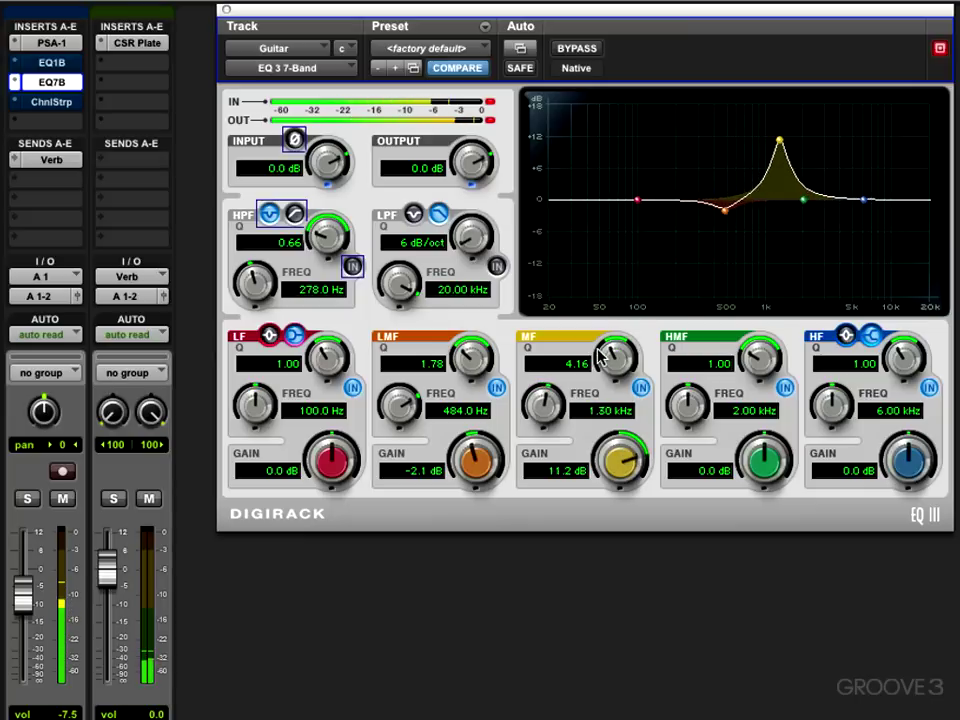
left_click_drag(612, 365, 610, 510)
left_click_drag(612, 362, 595, 378)
Step: Compare the sound with the whole EQ bypassed, then with only the mid band off
left_click(578, 51)
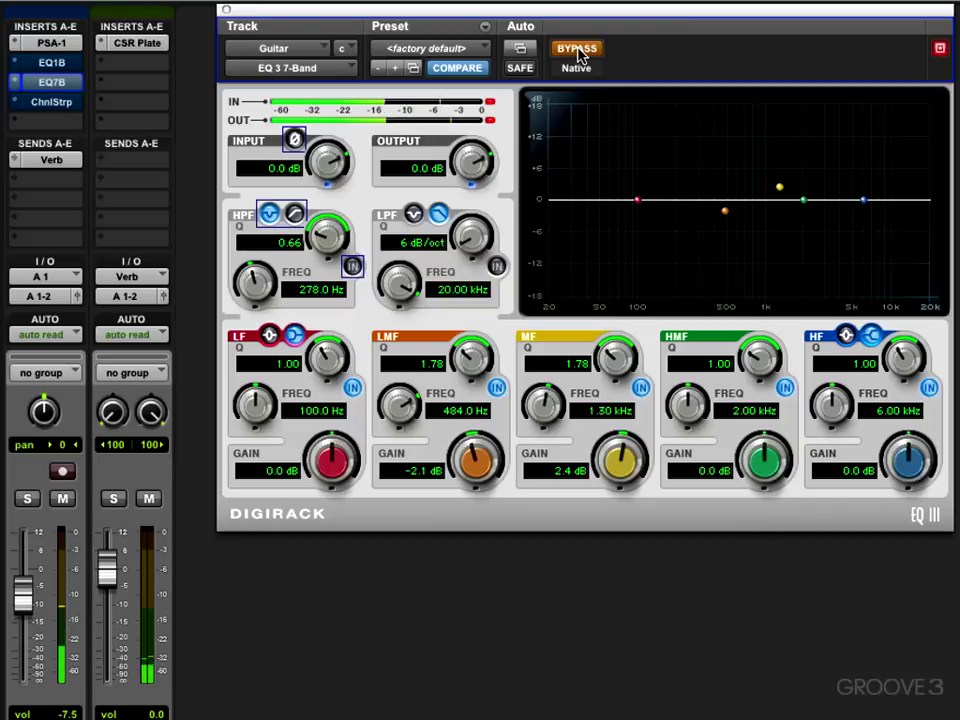
left_click(578, 51)
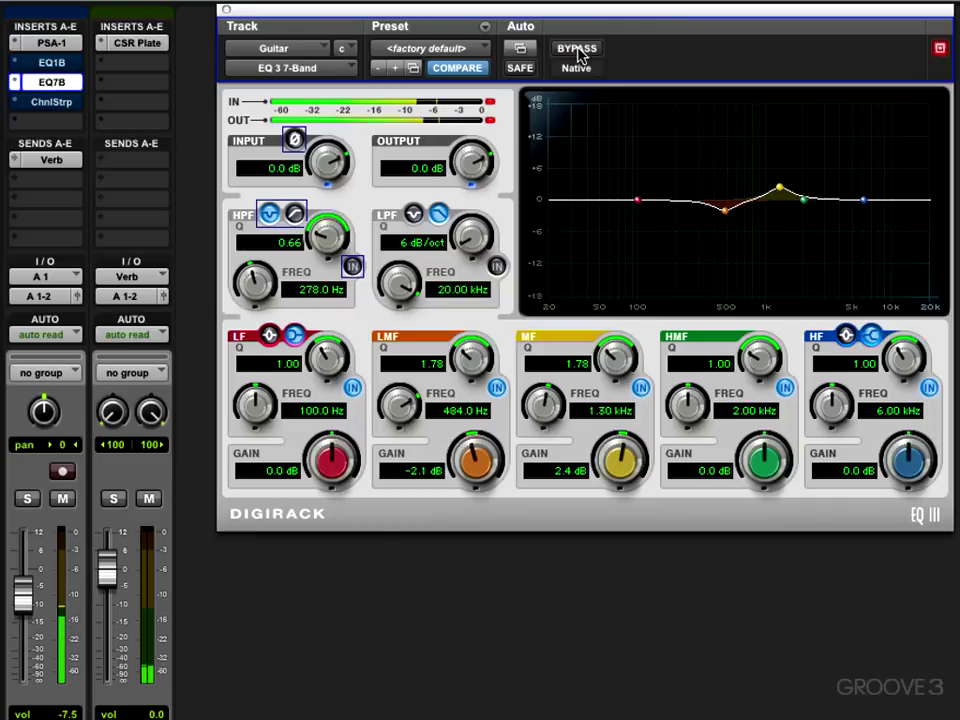
left_click(640, 387)
left_click(640, 387)
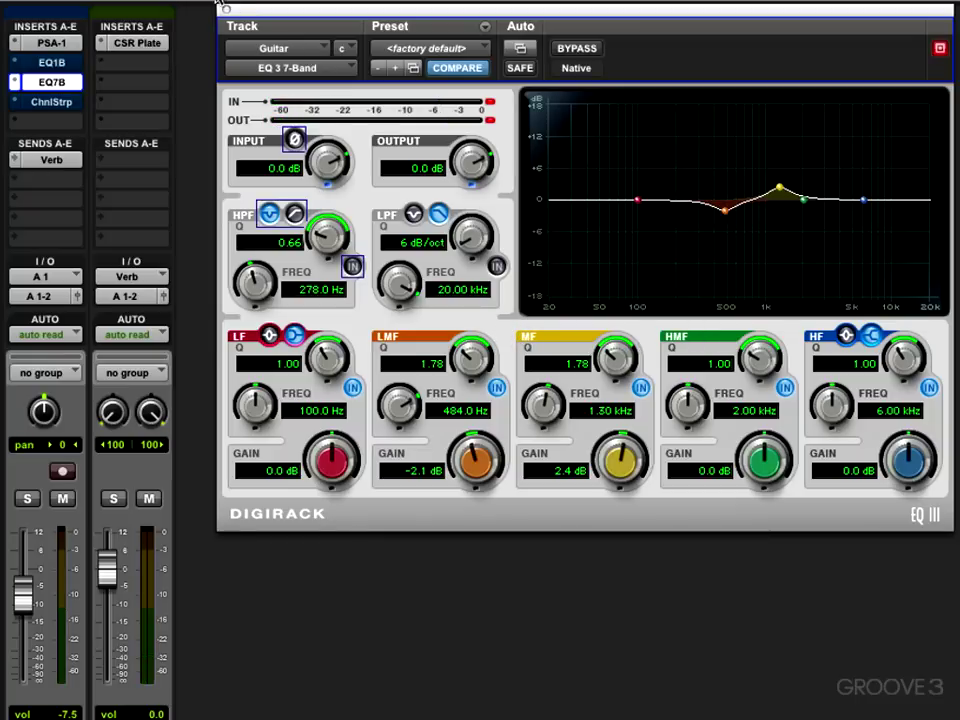
Step: Close the 7-band EQ and activate the Guitar track's Channel Strip by taking it out of bypass
left_click(226, 11)
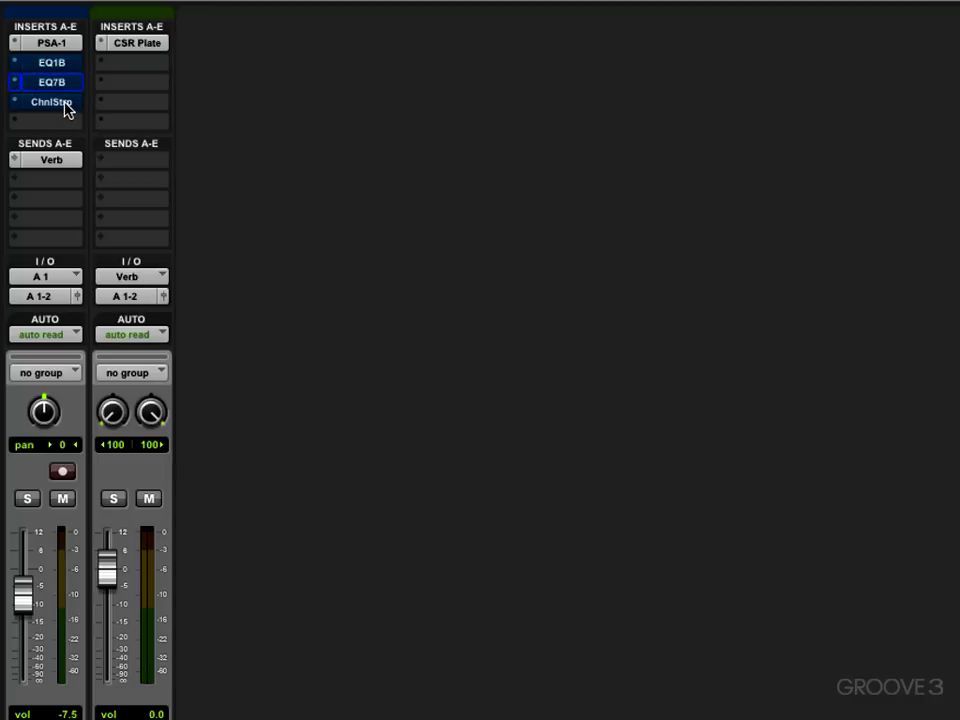
left_click(64, 103)
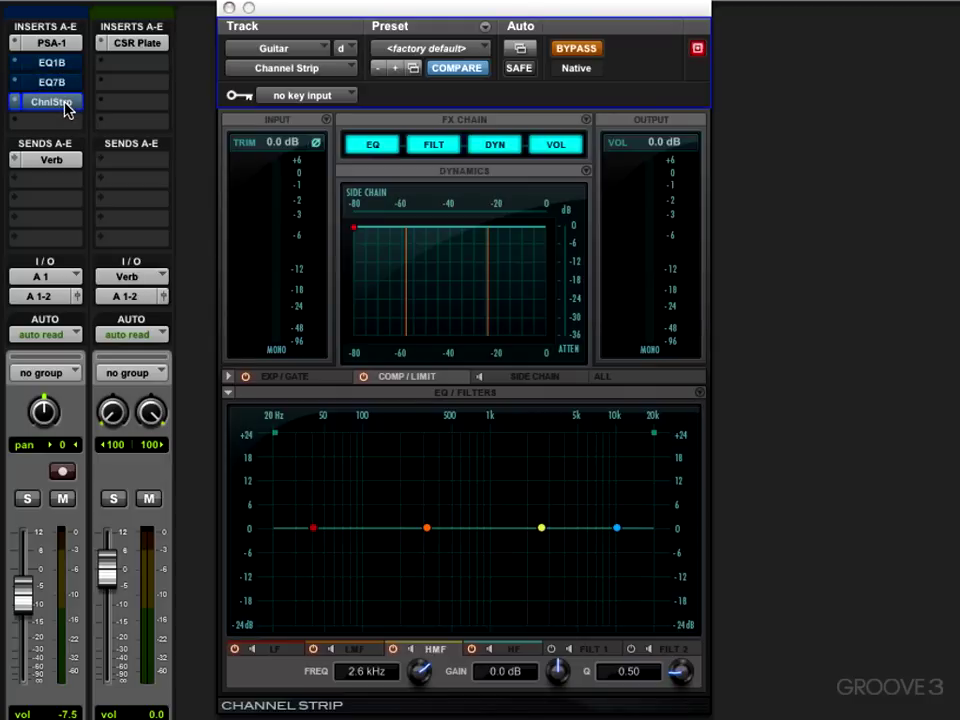
left_click(586, 50)
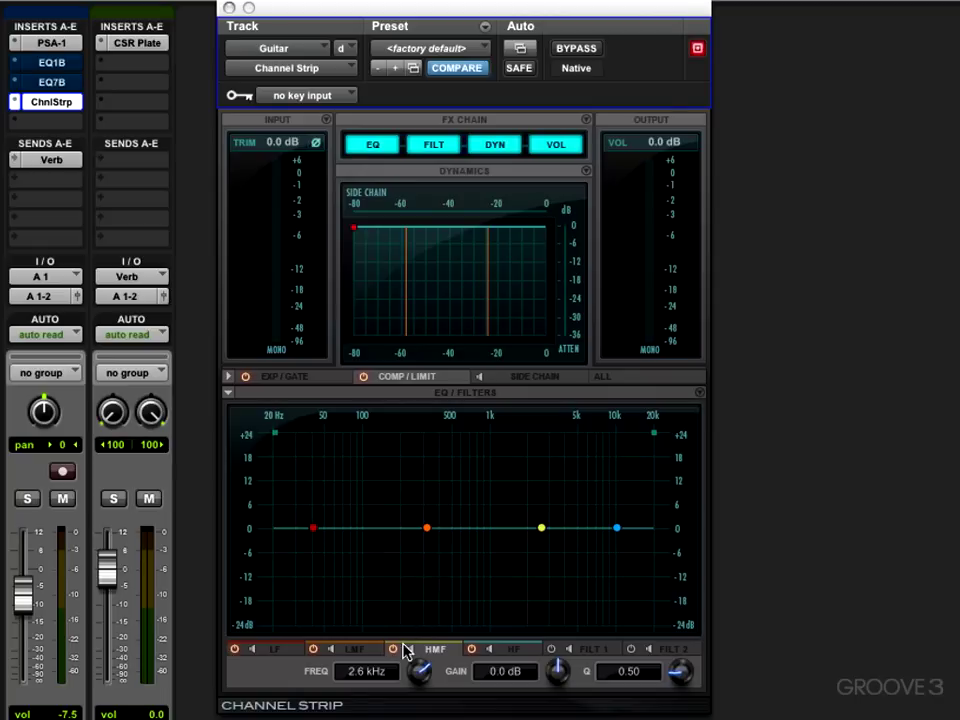
Step: Shape the Channel Strip low-mid band into a sharp 15.6 dB peak near 585 Hz, Q 4.98
left_click_drag(425, 527, 428, 498)
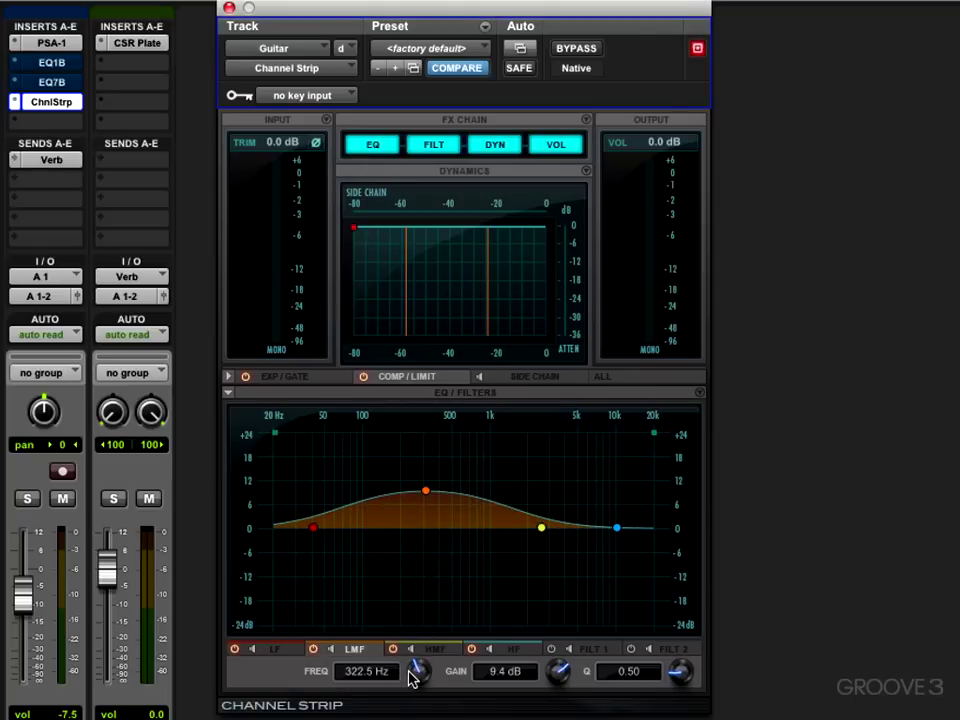
left_click_drag(412, 675, 408, 662)
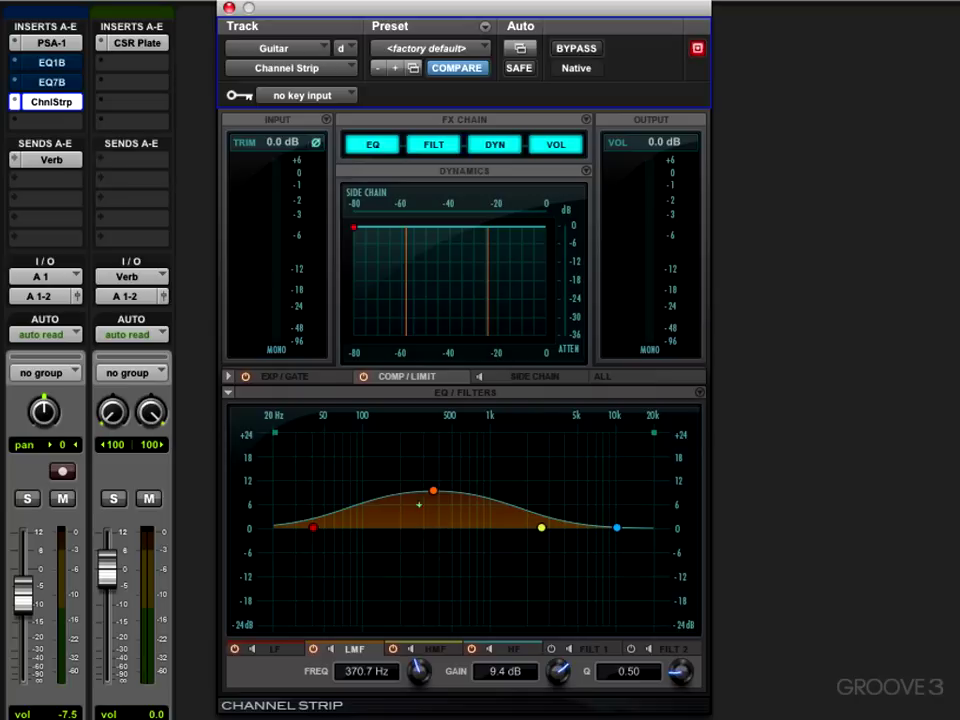
mouse_move(553, 678)
left_mouse_down()
mouse_move(553, 692)
mouse_move(557, 678)
left_mouse_up()
left_click_drag(676, 680, 677, 643)
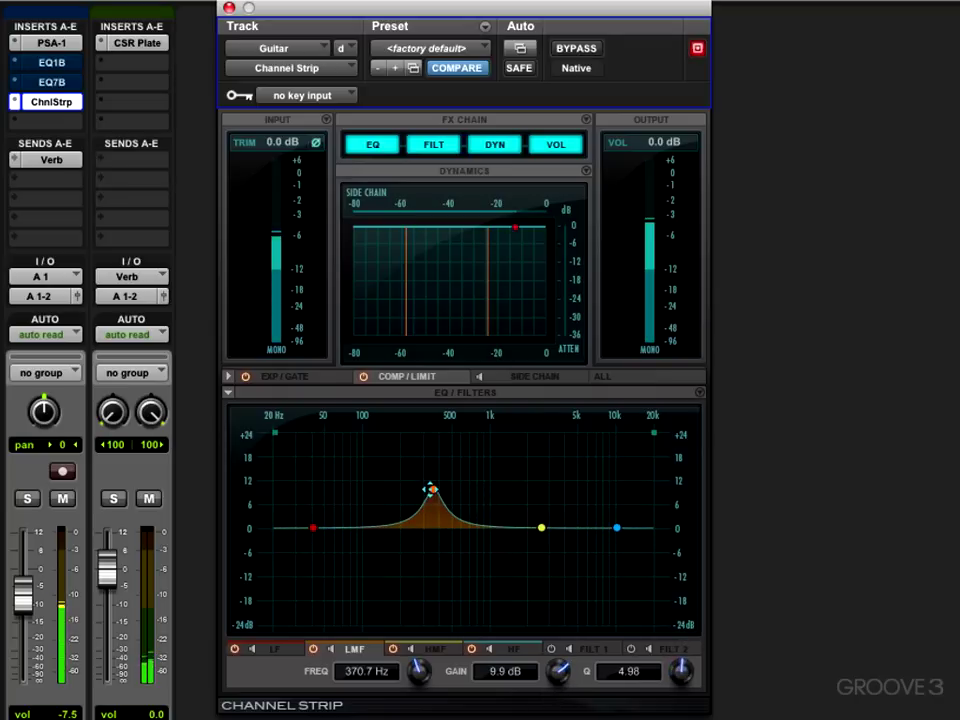
left_click_drag(429, 489, 402, 467)
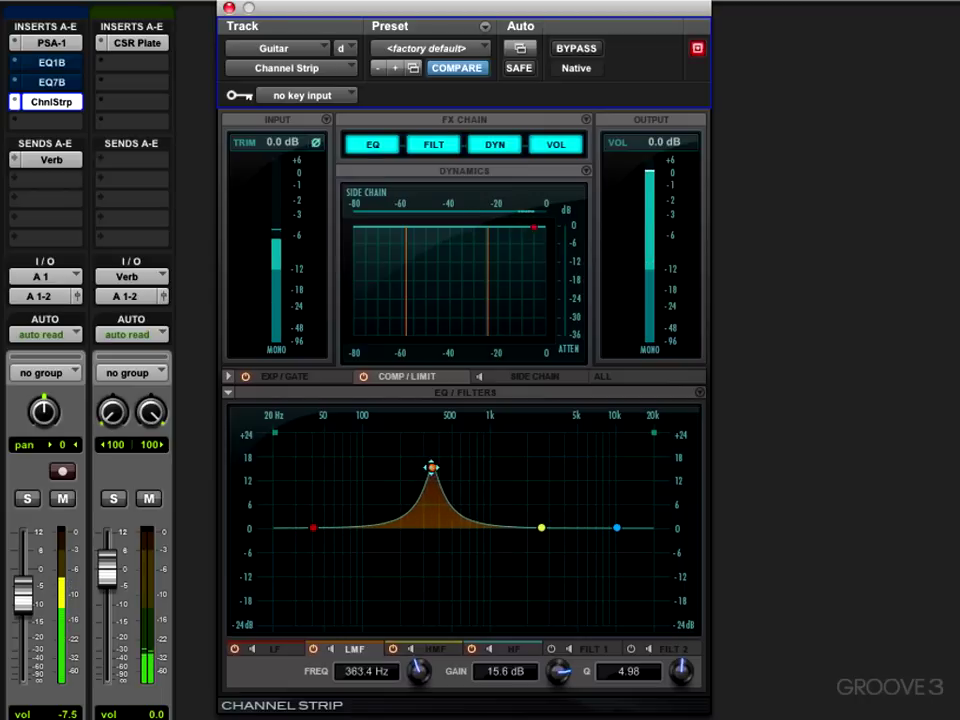
left_click_drag(433, 467, 456, 467)
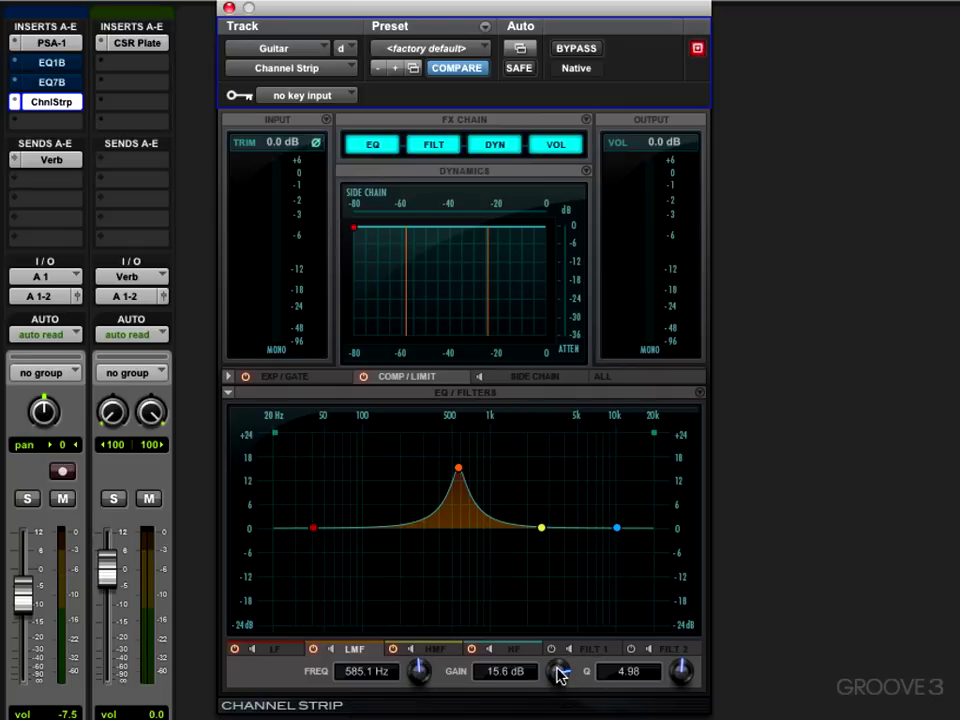
Step: Turn the Channel Strip low-mid peak into a -2.6 dB cut with Q 2.52, then A/B it with bypass
left_click_drag(558, 673, 537, 712)
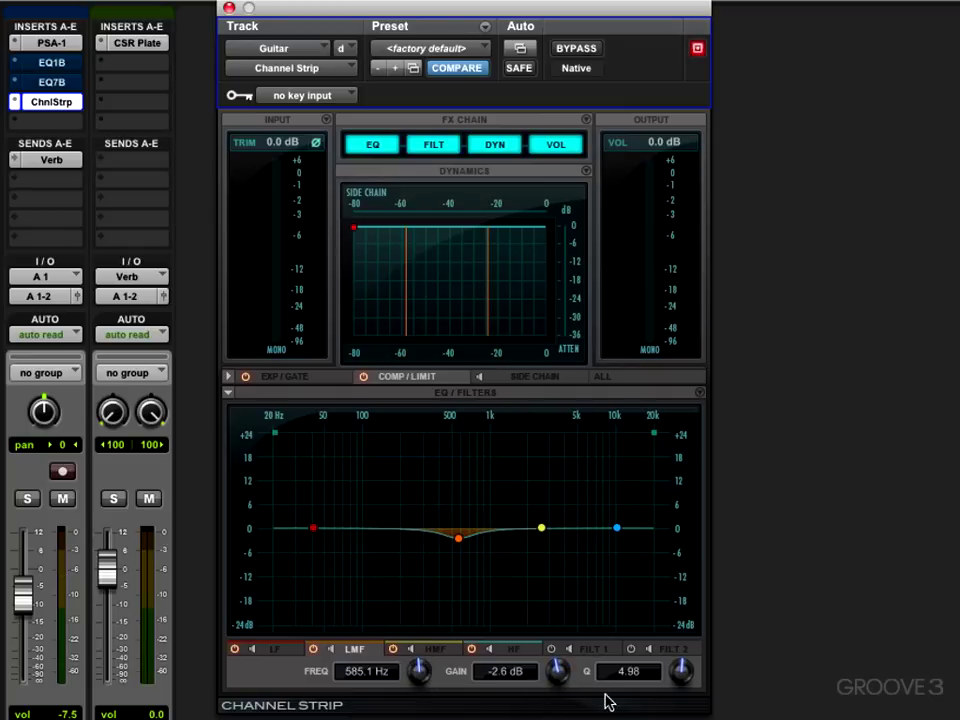
left_click_drag(677, 679, 668, 683)
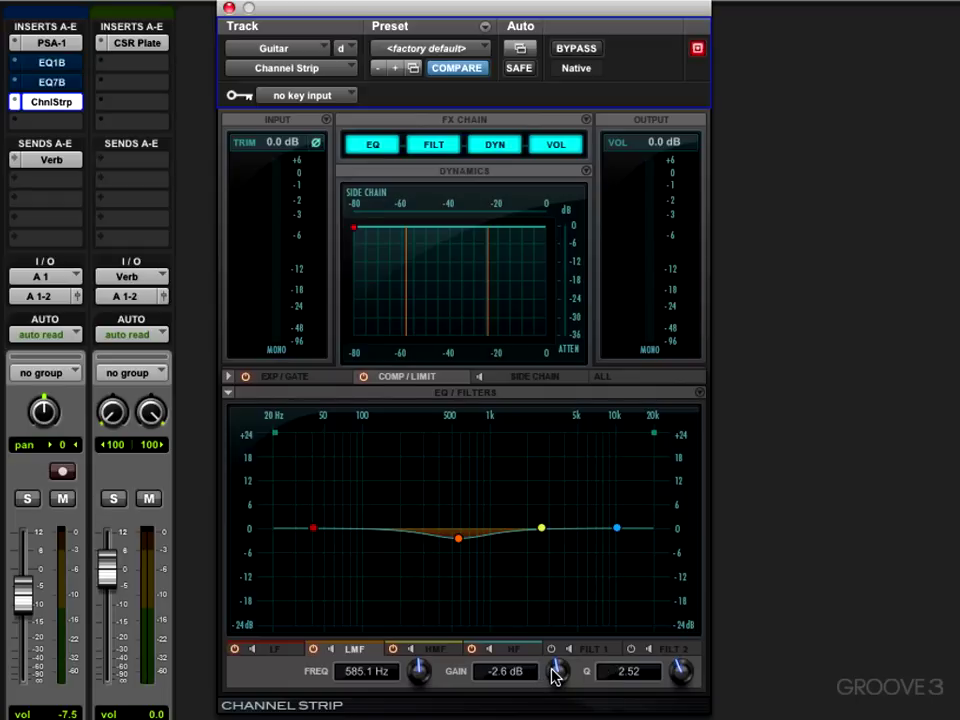
left_click(577, 49)
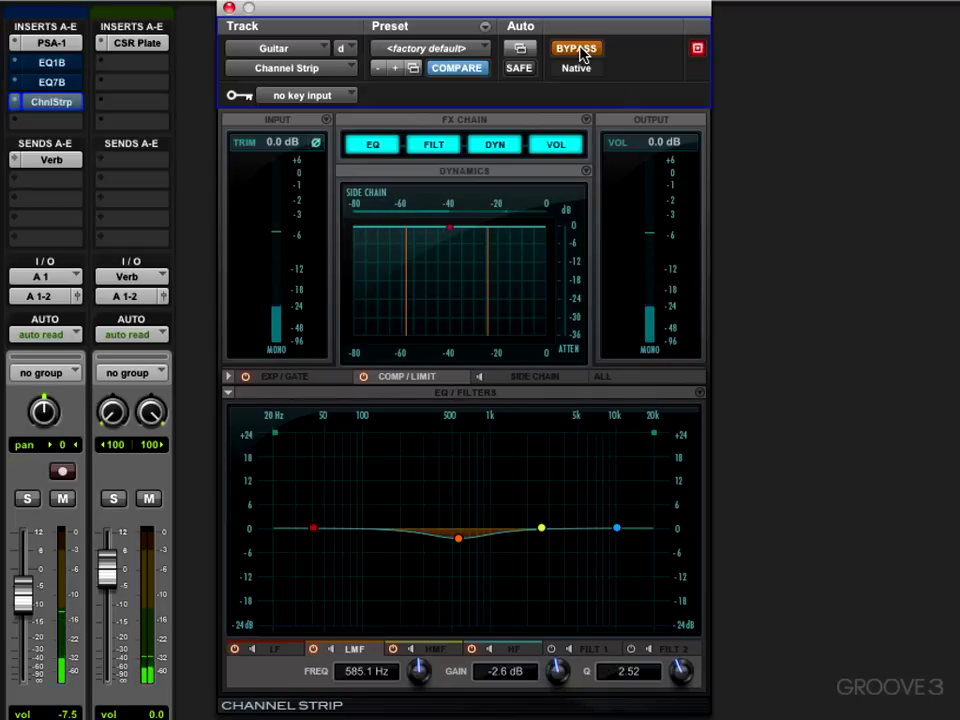
left_click(579, 51)
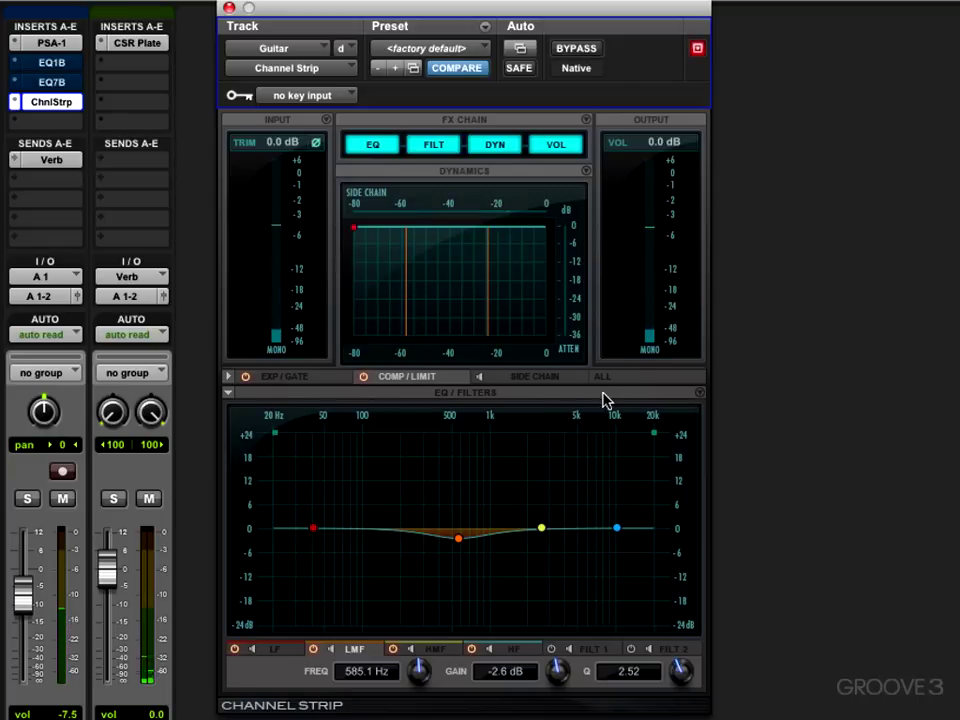